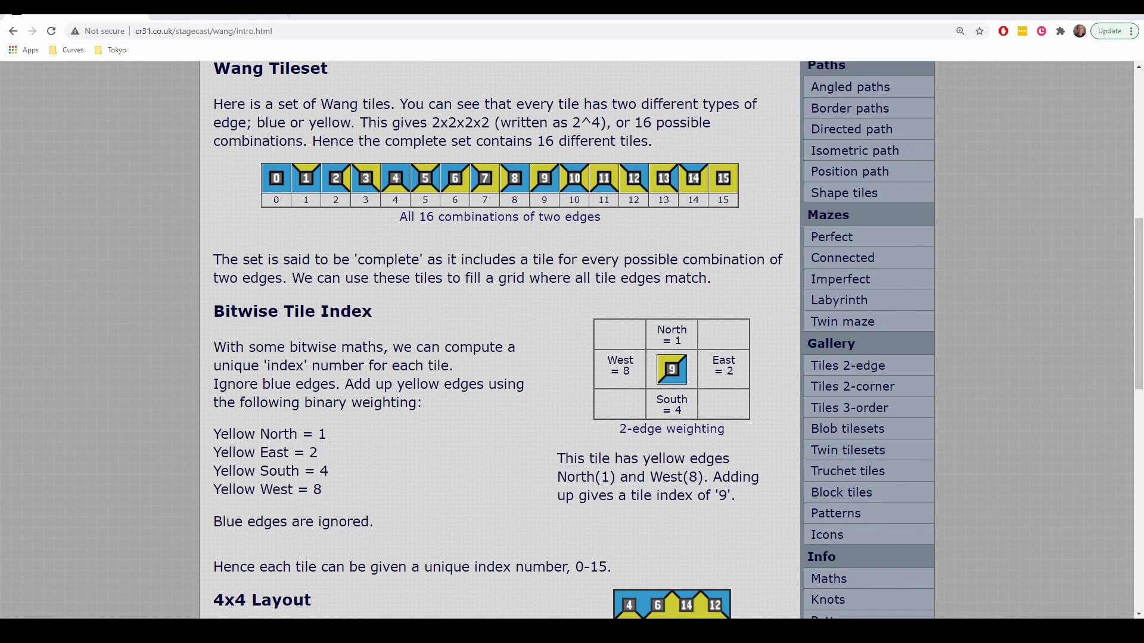
Bring Houdini back, inspect the rock tiles up close, and pan the network to wang_tiles_sample4
{"action": "mouse_move", "coordinate": [570, 584]}
{"action": "left_click", "coordinate": [570, 585]}
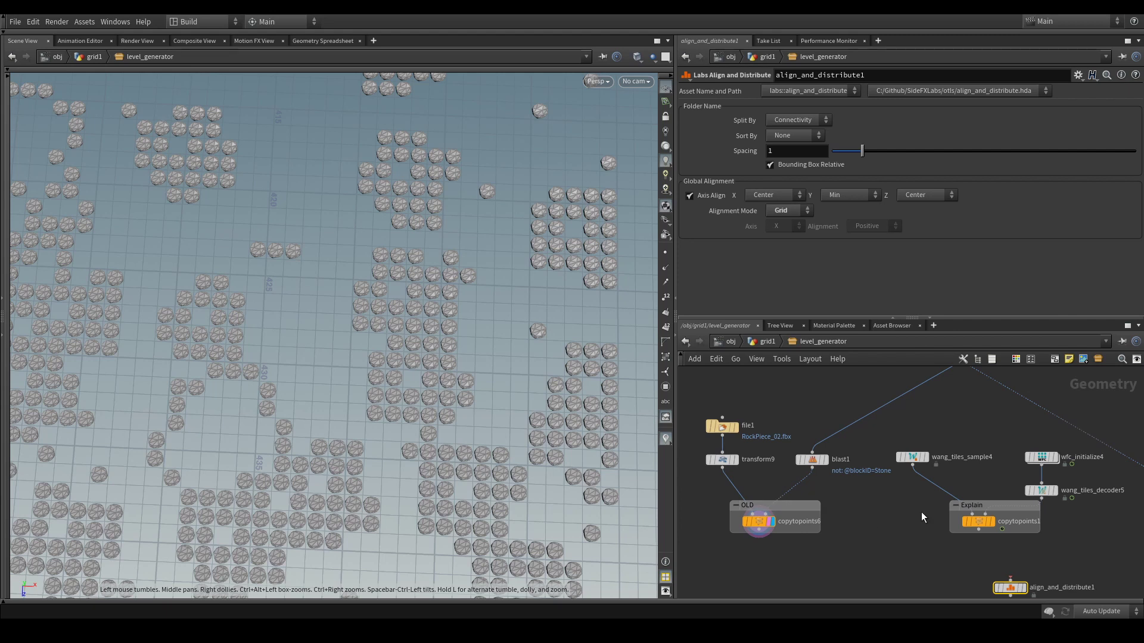
{"action": "scroll", "coordinate": [510, 415], "scroll_direction": "down", "scroll_amount": 3}
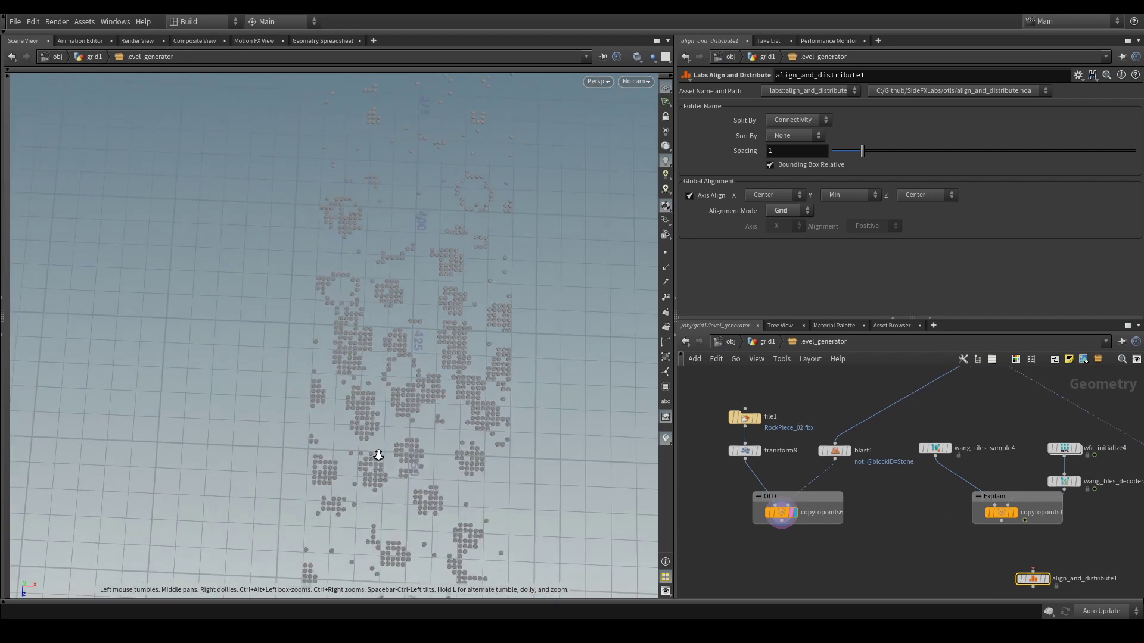
{"action": "scroll", "coordinate": [375, 455], "scroll_direction": "up", "scroll_amount": 4}
{"action": "middle_click_drag", "start_coordinate": [473, 330], "coordinate": [370, 428]}
{"action": "scroll", "coordinate": [369, 429], "scroll_direction": "up", "scroll_amount": 3}
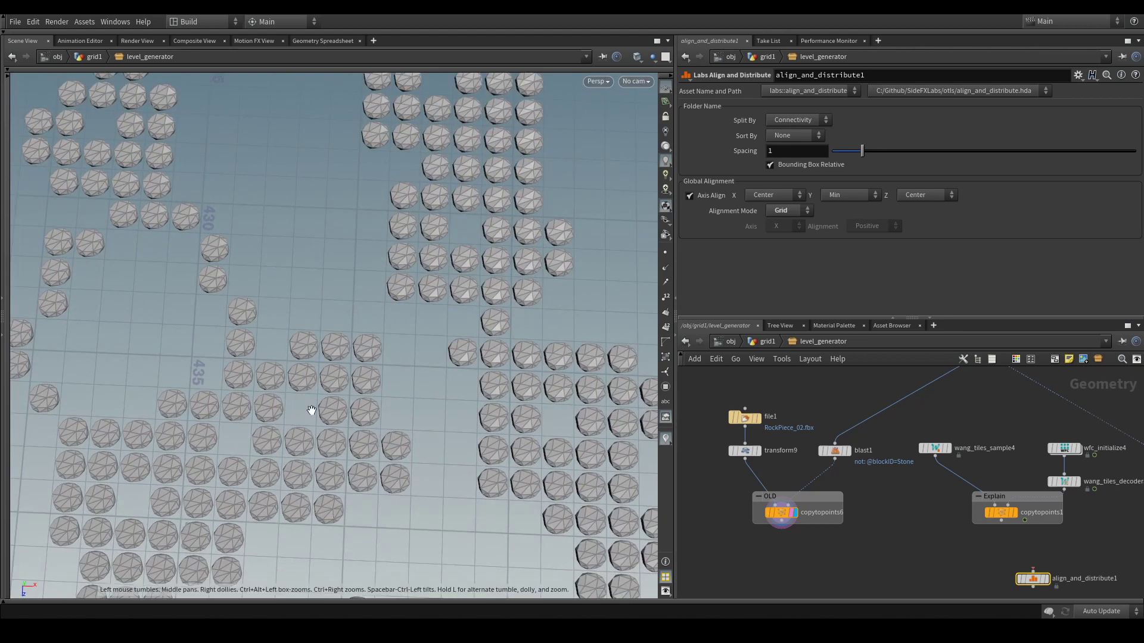
{"action": "middle_click_drag", "start_coordinate": [884, 512], "coordinate": [795, 438]}
Display copytopoints1's coloured tile islands, framed and viewed at an oblique angle
{"action": "mouse_move", "coordinate": [796, 441]}
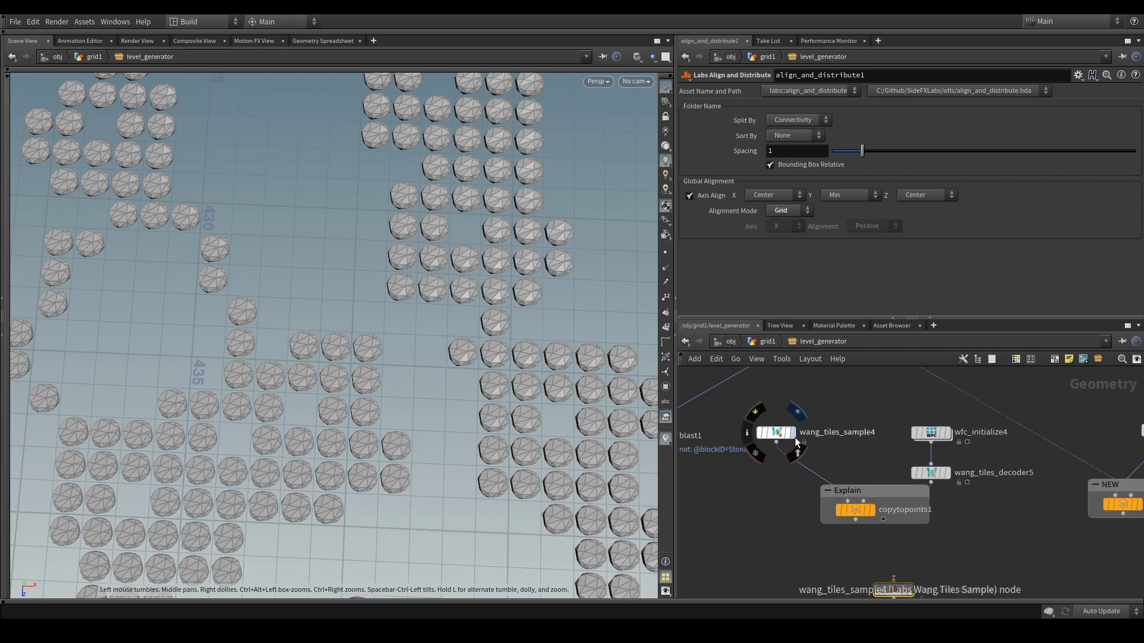
{"action": "left_click", "coordinate": [872, 509]}
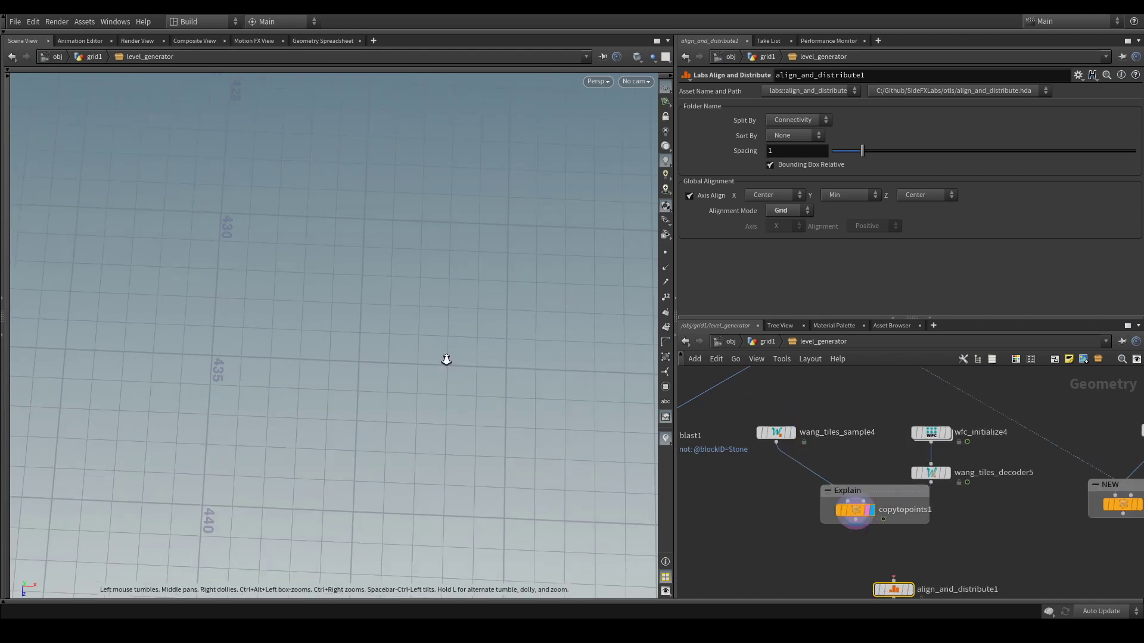
{"action": "key", "text": "f"}
{"action": "left_click_drag", "start_coordinate": [331, 434], "coordinate": [438, 381]}
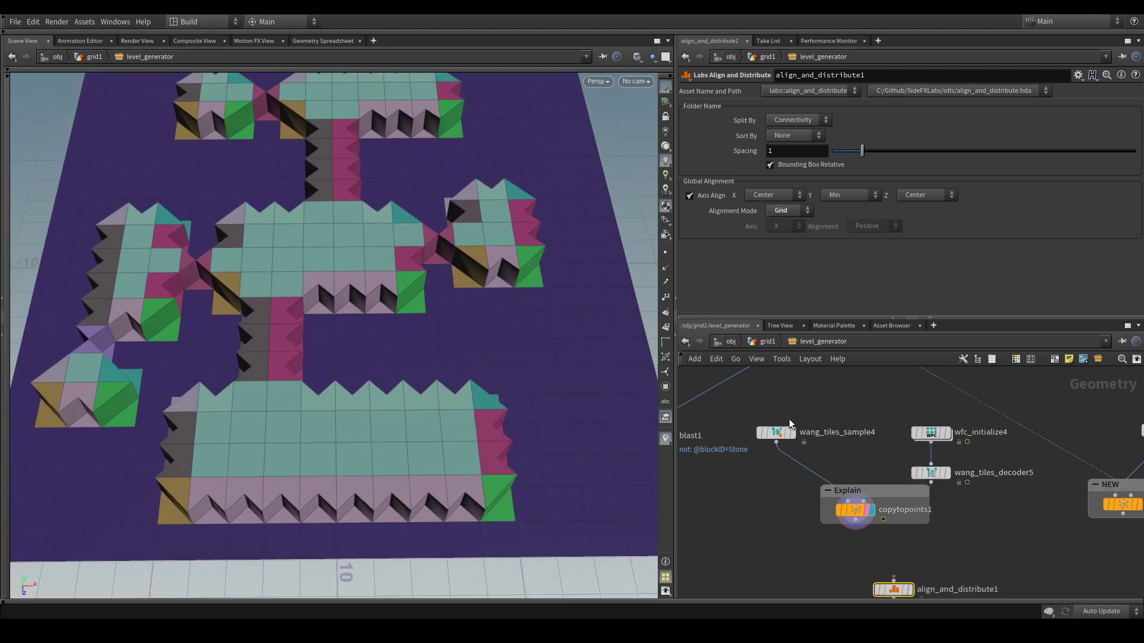
Show the wfc_initialize4 grid of cells in a near top-down view
{"action": "mouse_move", "coordinate": [936, 474]}
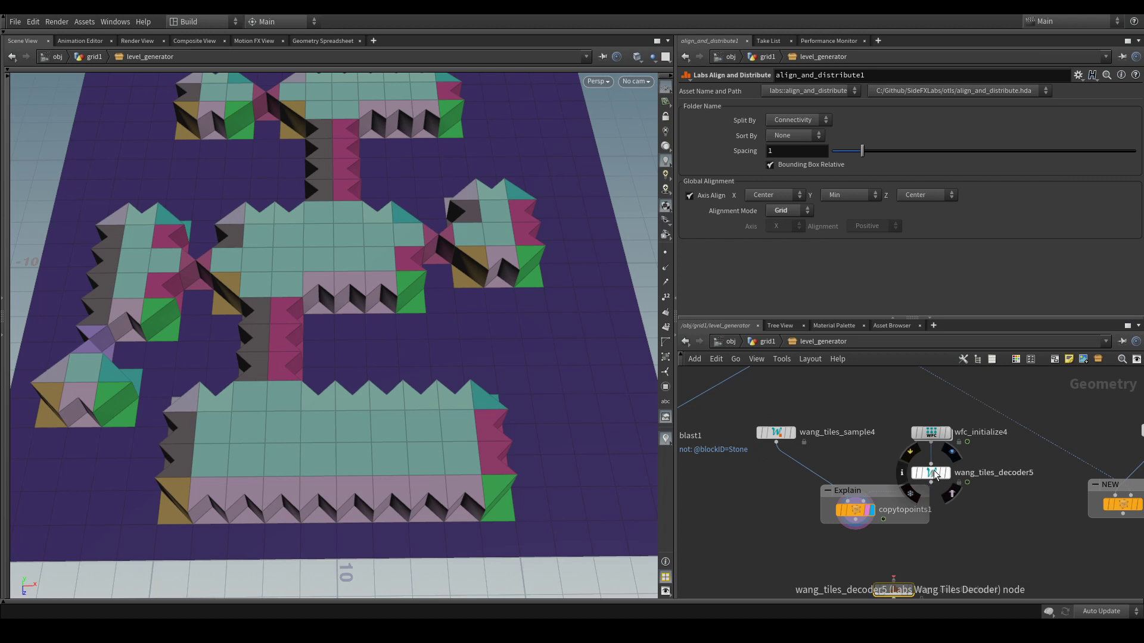
{"action": "left_click", "coordinate": [949, 433]}
{"action": "left_click_drag", "start_coordinate": [457, 319], "coordinate": [357, 269]}
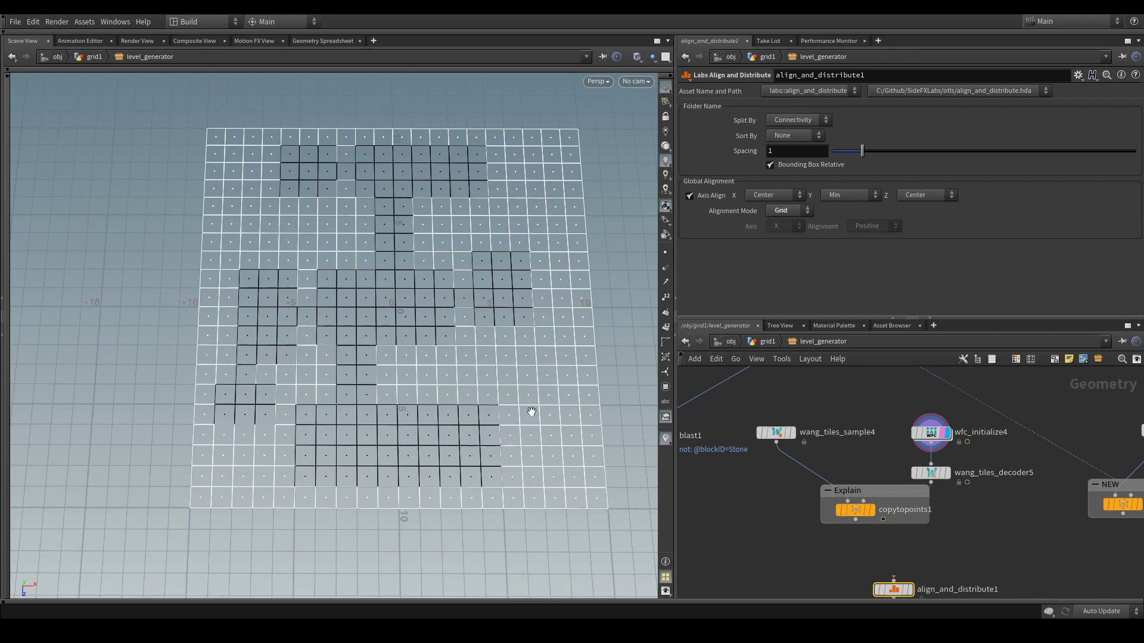
Check wang_tiles_decoder5's 2-Edge, Red-channel, 20×20 settings, then select wang_tiles_sample4
{"action": "left_click", "coordinate": [933, 474]}
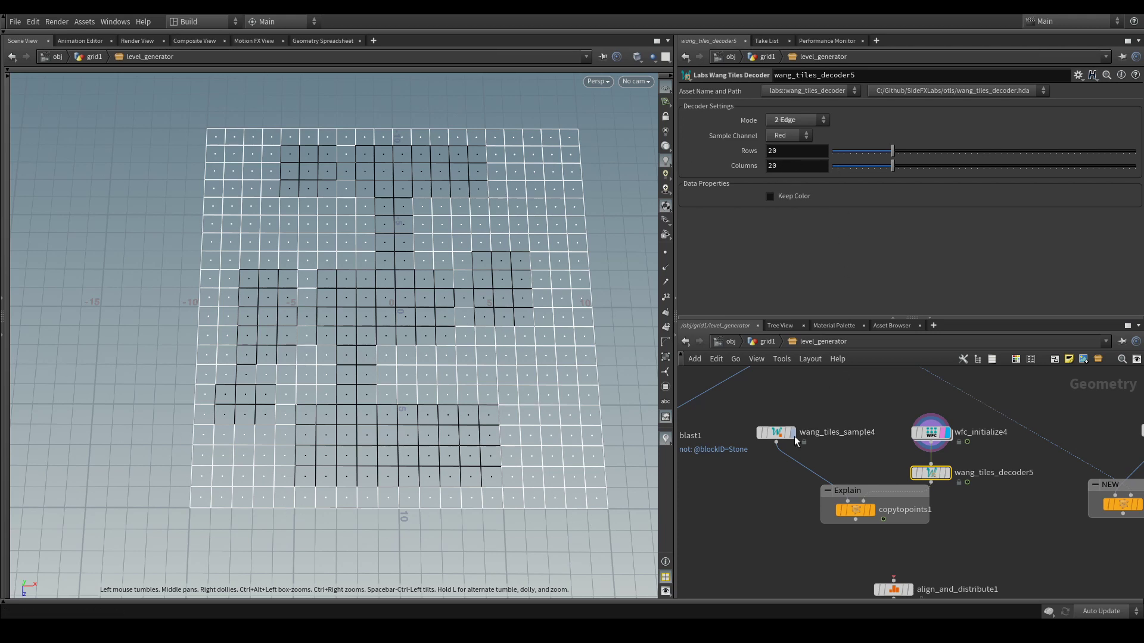
{"action": "mouse_move", "coordinate": [857, 510]}
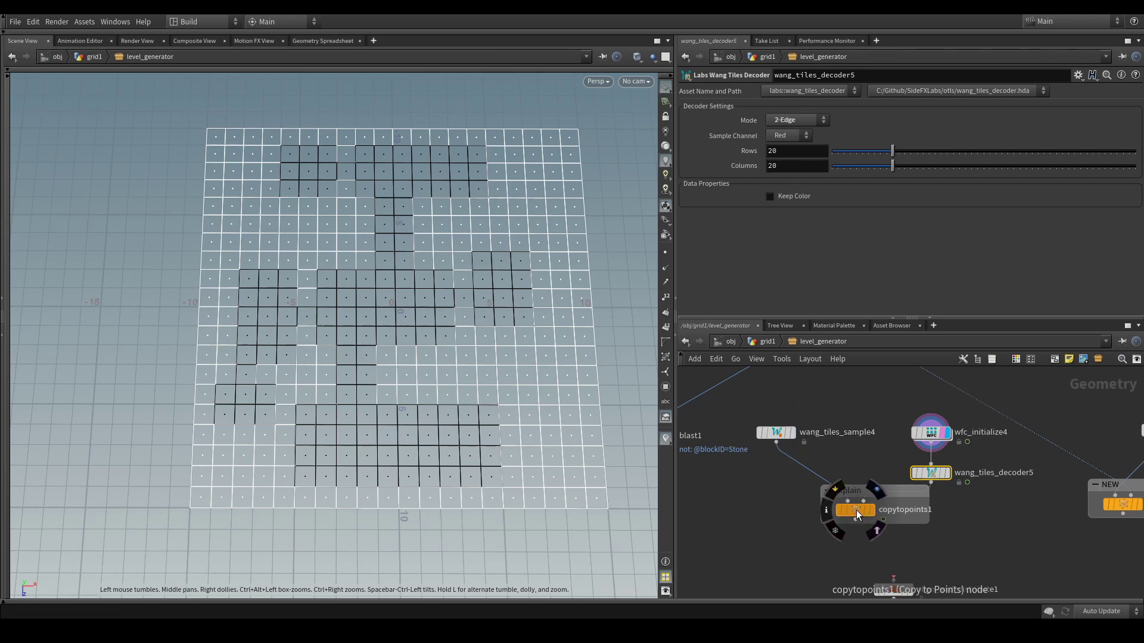
{"action": "mouse_move", "coordinate": [792, 439]}
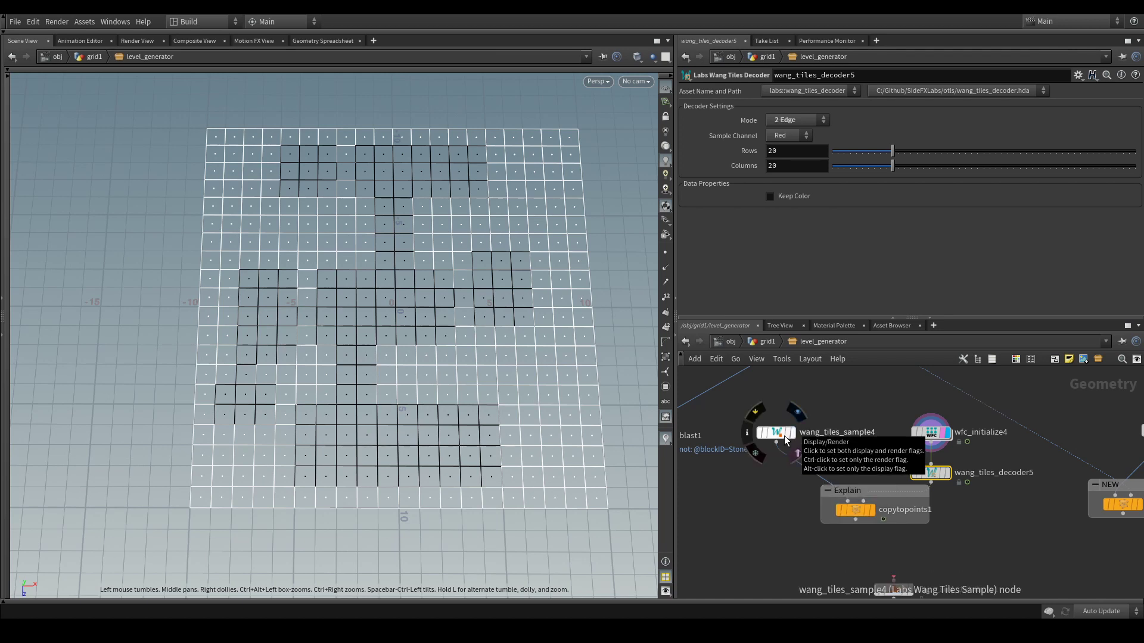
{"action": "left_click", "coordinate": [774, 433]}
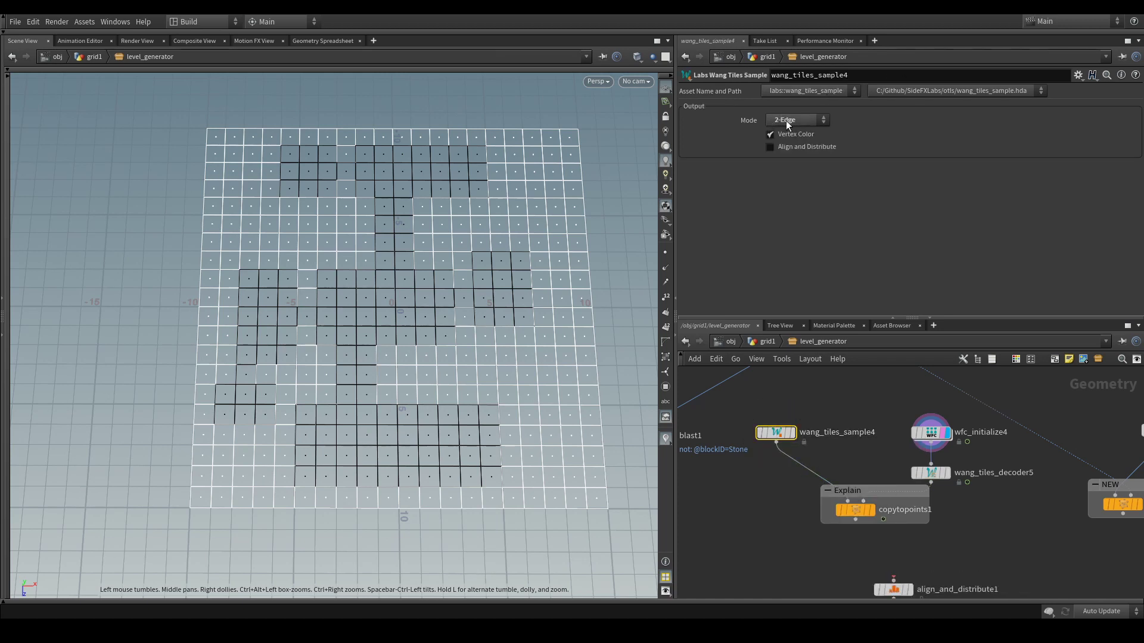
Wire wang_tiles_sample4 into align_and_distribute1 and display the spaced 4×4 tile set
{"action": "left_click", "coordinate": [791, 432]}
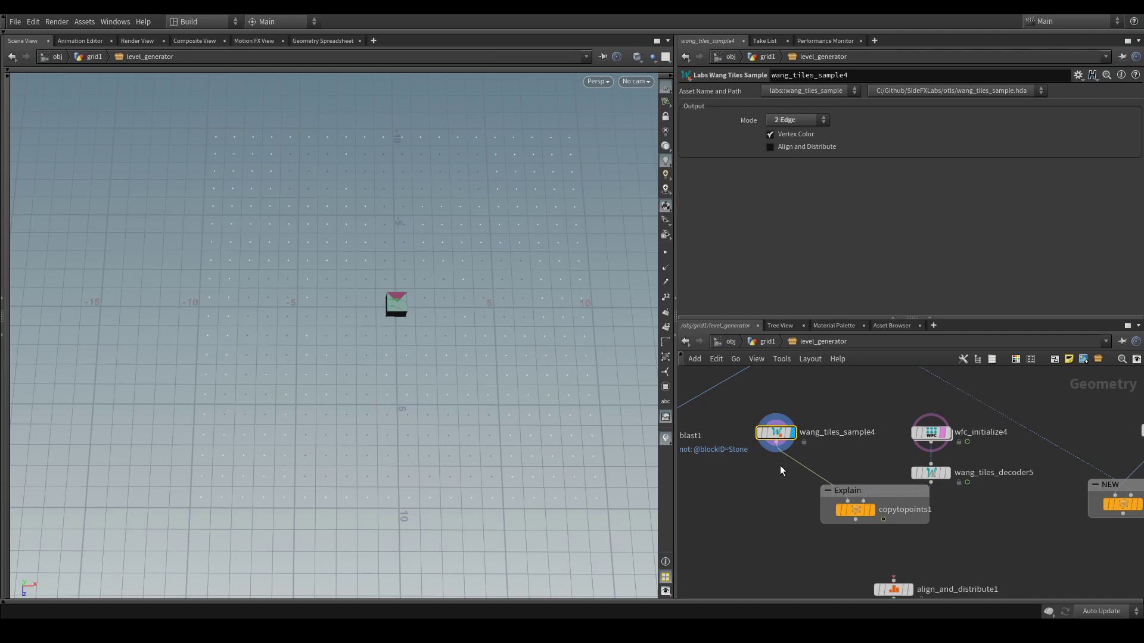
{"action": "left_click_drag", "start_coordinate": [906, 585], "coordinate": [757, 505]}
{"action": "left_click_drag", "start_coordinate": [776, 442], "coordinate": [744, 501]}
{"action": "left_click", "coordinate": [761, 509]}
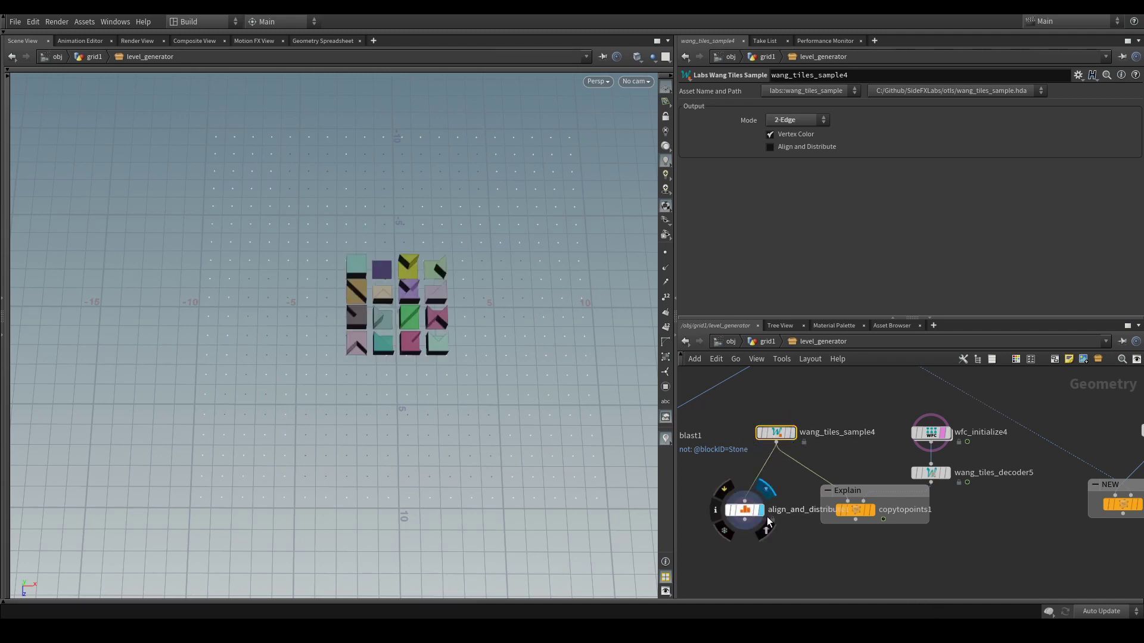
{"action": "scroll", "coordinate": [465, 232], "scroll_direction": "up", "scroll_amount": 5}
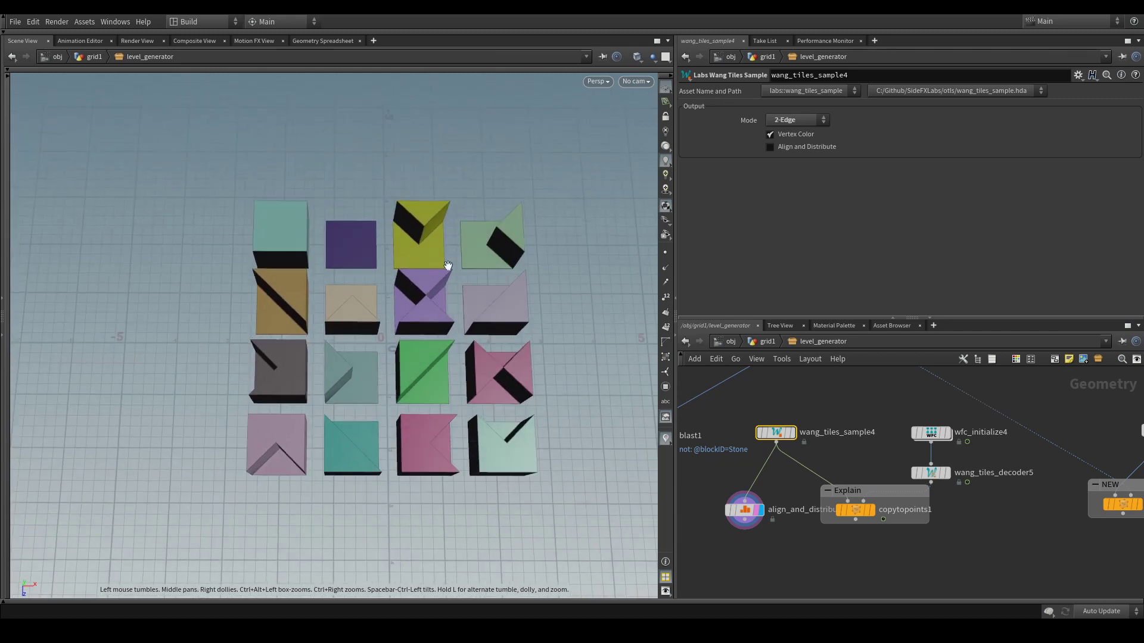
{"action": "left_click_drag", "start_coordinate": [391, 345], "coordinate": [406, 296]}
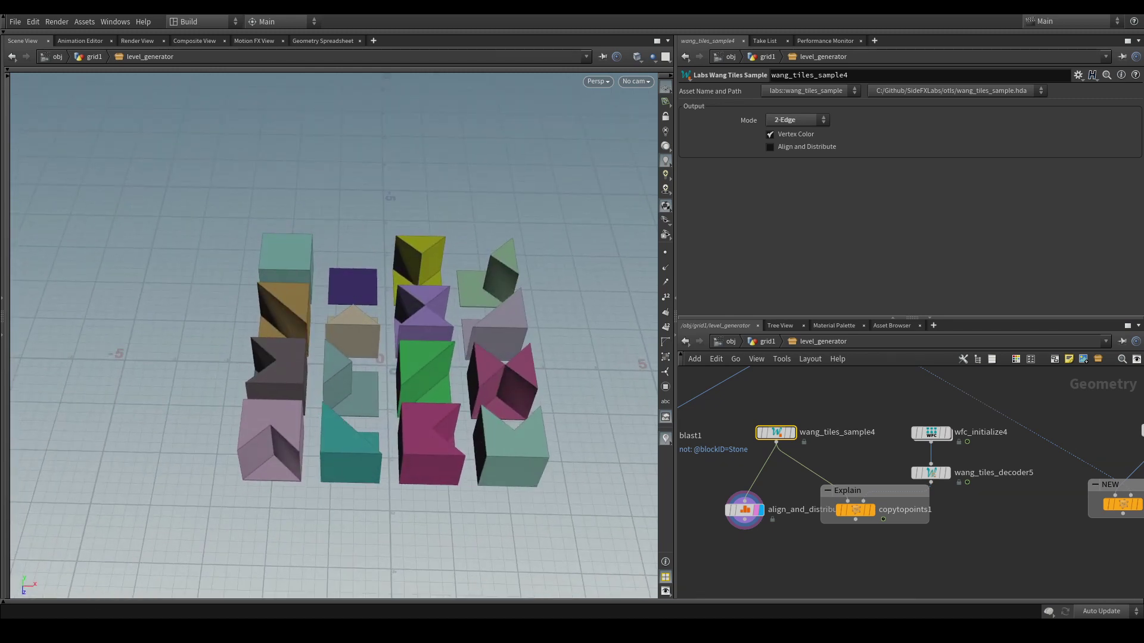
Compare the tiles with the dark tile images on the Wang tiles reference page in Chrome
{"action": "key", "text": "alt+Tab"}
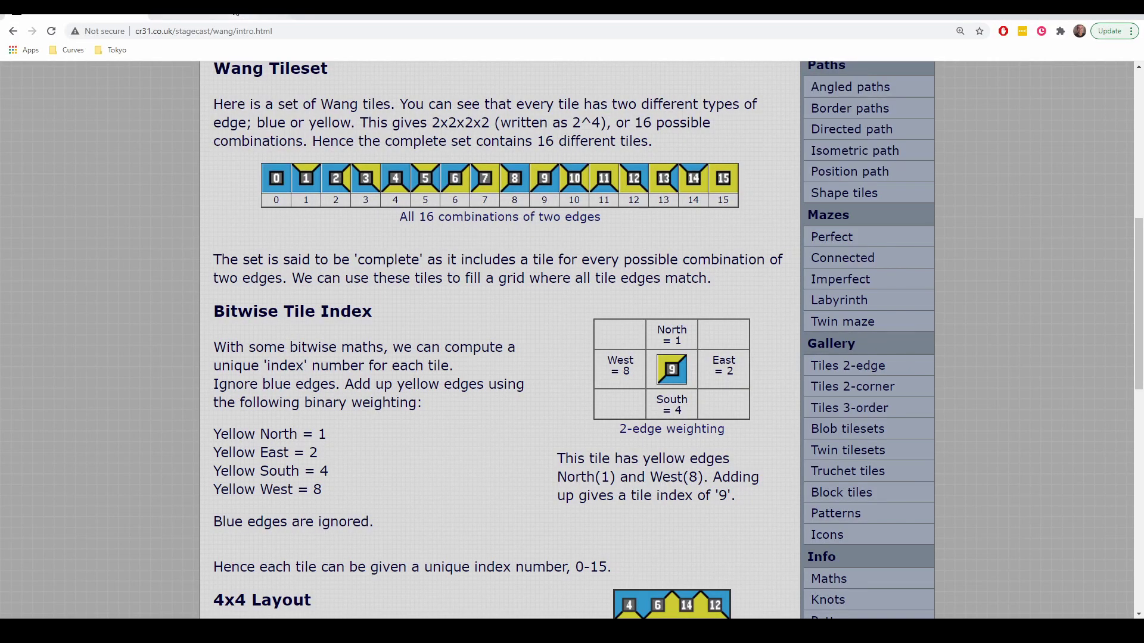
{"action": "left_click", "coordinate": [256, 17]}
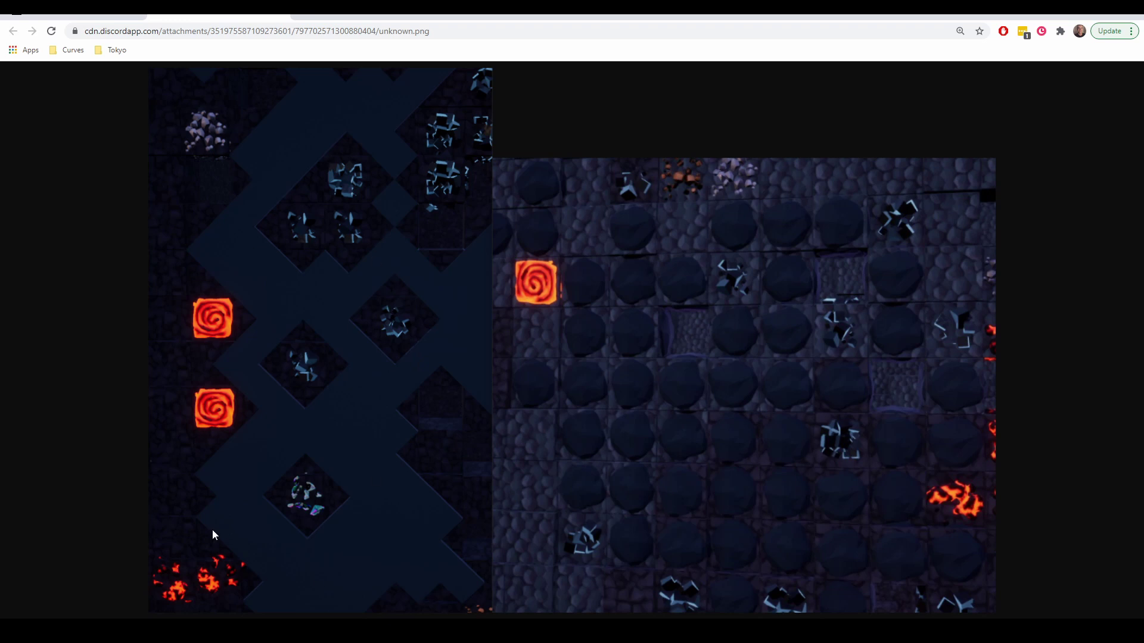
{"action": "key", "text": "alt+Tab"}
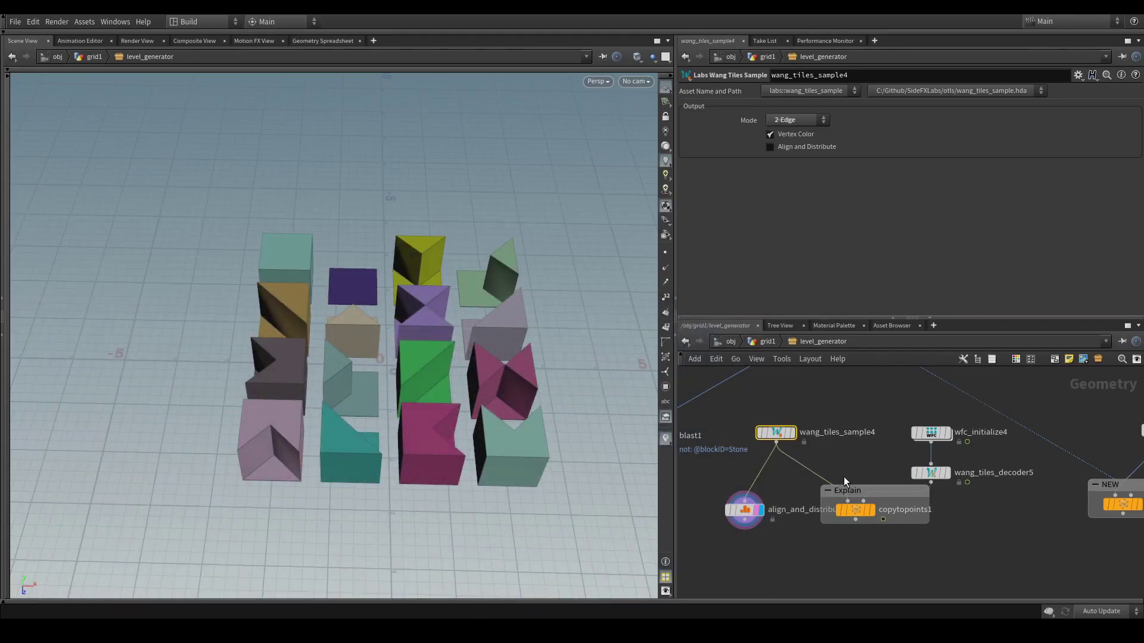
{"action": "scroll", "coordinate": [857, 492], "scroll_direction": "down", "scroll_amount": 1}
Display copytopoints1's coloured tile level and orbit around it
{"action": "left_click", "coordinate": [869, 507]}
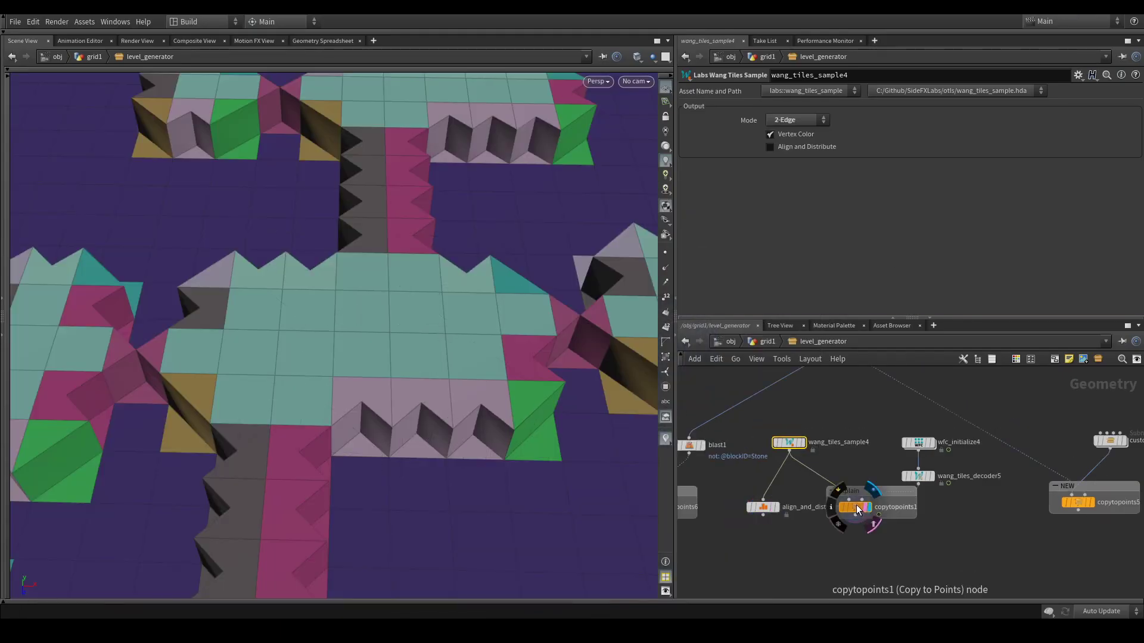
{"action": "left_click", "coordinate": [856, 505]}
{"action": "scroll", "coordinate": [467, 281], "scroll_direction": "down", "scroll_amount": 5}
{"action": "left_click_drag", "start_coordinate": [395, 377], "coordinate": [434, 421]}
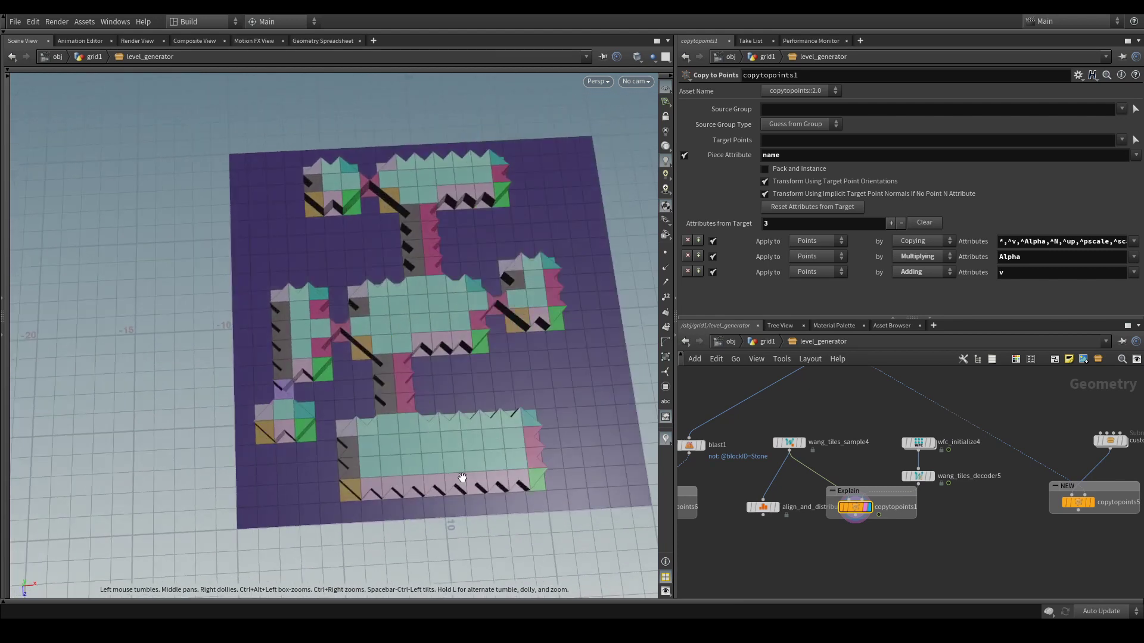
{"action": "scroll", "coordinate": [493, 400], "scroll_direction": "up", "scroll_amount": 4}
{"action": "scroll", "coordinate": [492, 400], "scroll_direction": "down", "scroll_amount": 4}
{"action": "left_click_drag", "start_coordinate": [493, 400], "coordinate": [511, 439]}
Show the wang_tiles_decoder5 point grid in the viewport instead
{"action": "scroll", "coordinate": [510, 439], "scroll_direction": "up", "scroll_amount": 5}
{"action": "mouse_move", "coordinate": [921, 483]}
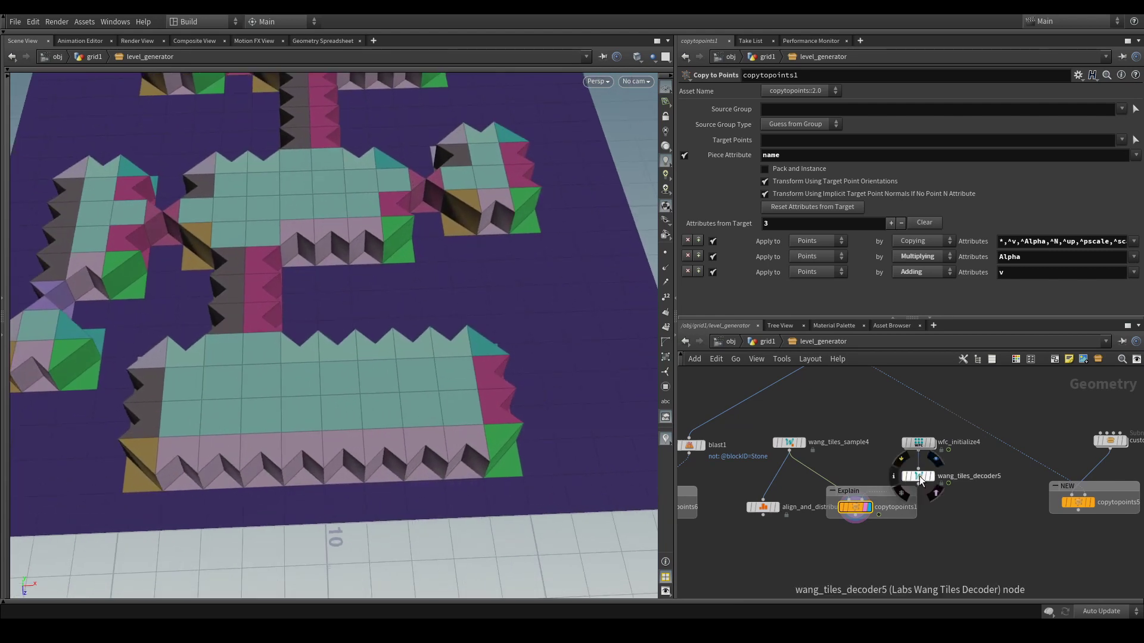
{"action": "left_click", "coordinate": [935, 460]}
Label every decoder point with its 'name' attribute from the node's info summary
{"action": "left_click_drag", "start_coordinate": [522, 441], "coordinate": [513, 429]}
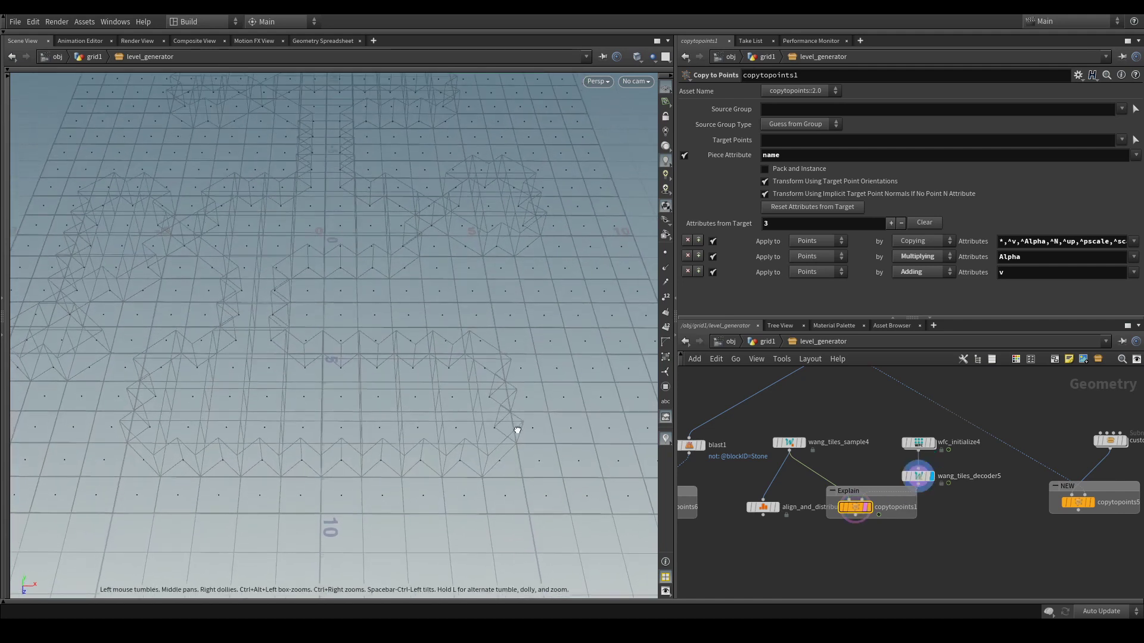
{"action": "middle_click", "coordinate": [921, 479]}
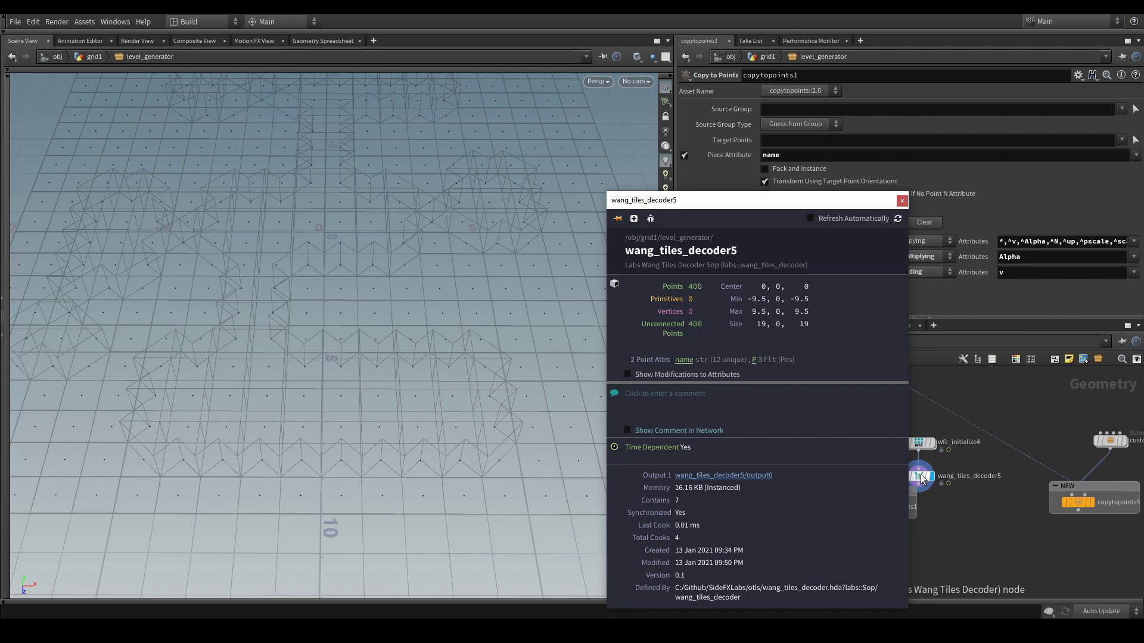
{"action": "left_click", "coordinate": [684, 360]}
{"action": "left_click", "coordinate": [900, 202]}
Look over the labelled points, then switch back to the Wang tiles web page
{"action": "middle_click_drag", "start_coordinate": [587, 409], "coordinate": [514, 445]}
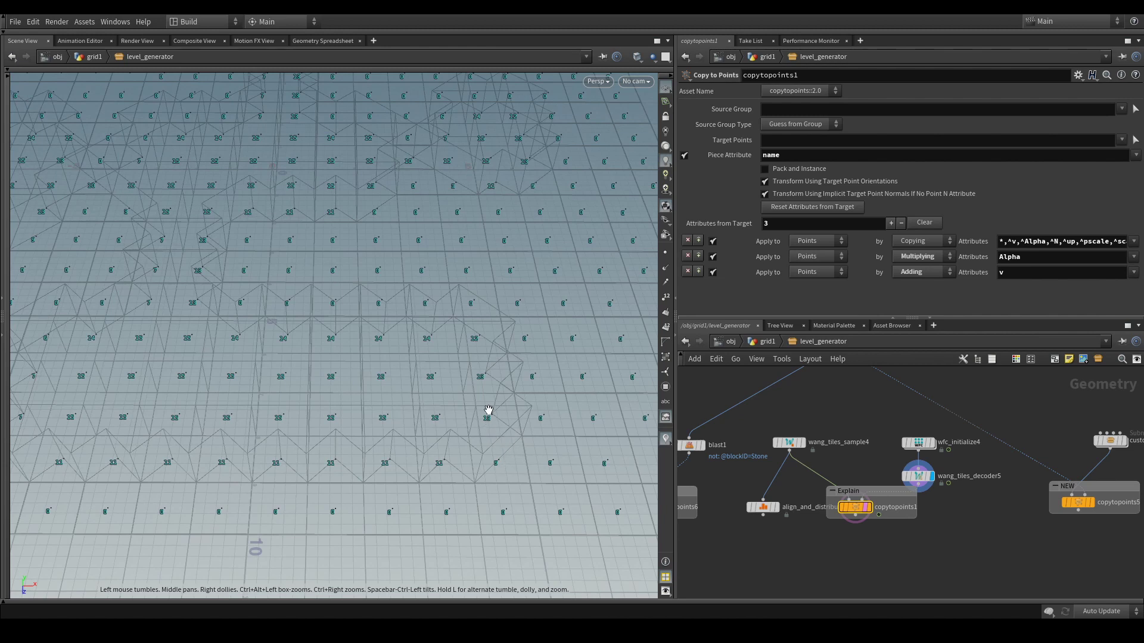
{"action": "left_click_drag", "start_coordinate": [313, 412], "coordinate": [450, 461]}
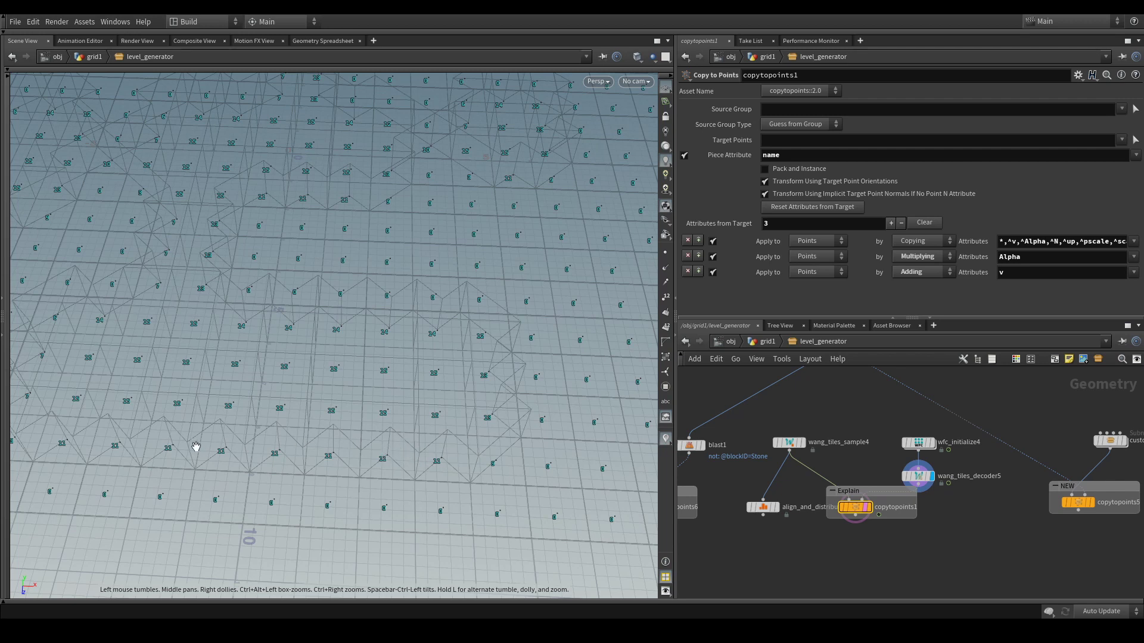
{"action": "middle_click_drag", "start_coordinate": [355, 389], "coordinate": [434, 416]}
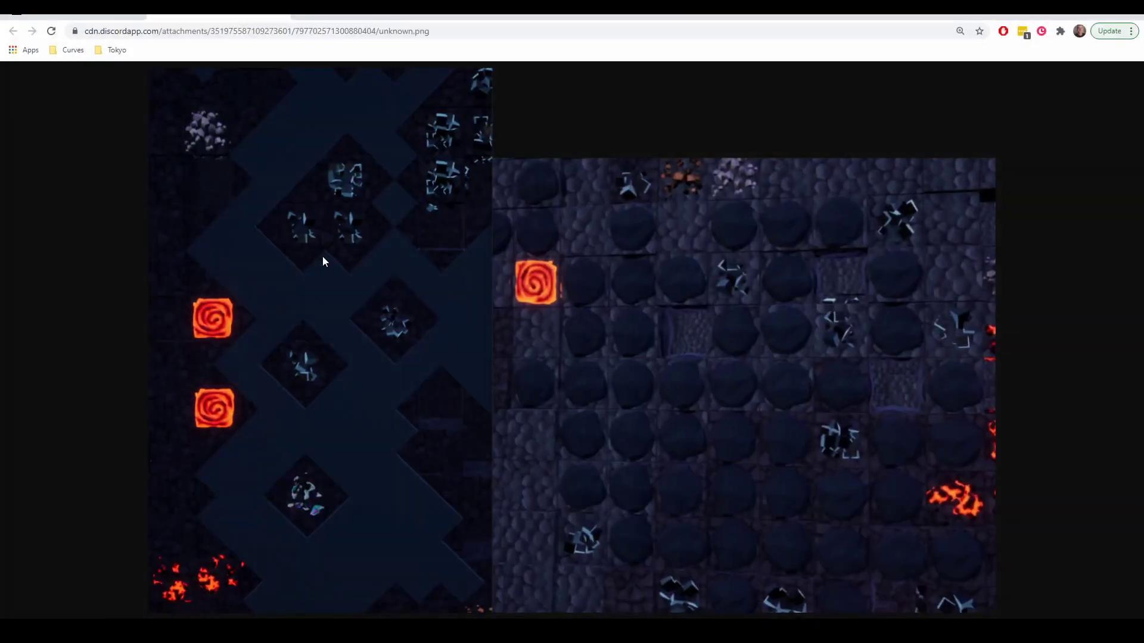
{"action": "key", "text": "alt+Left"}
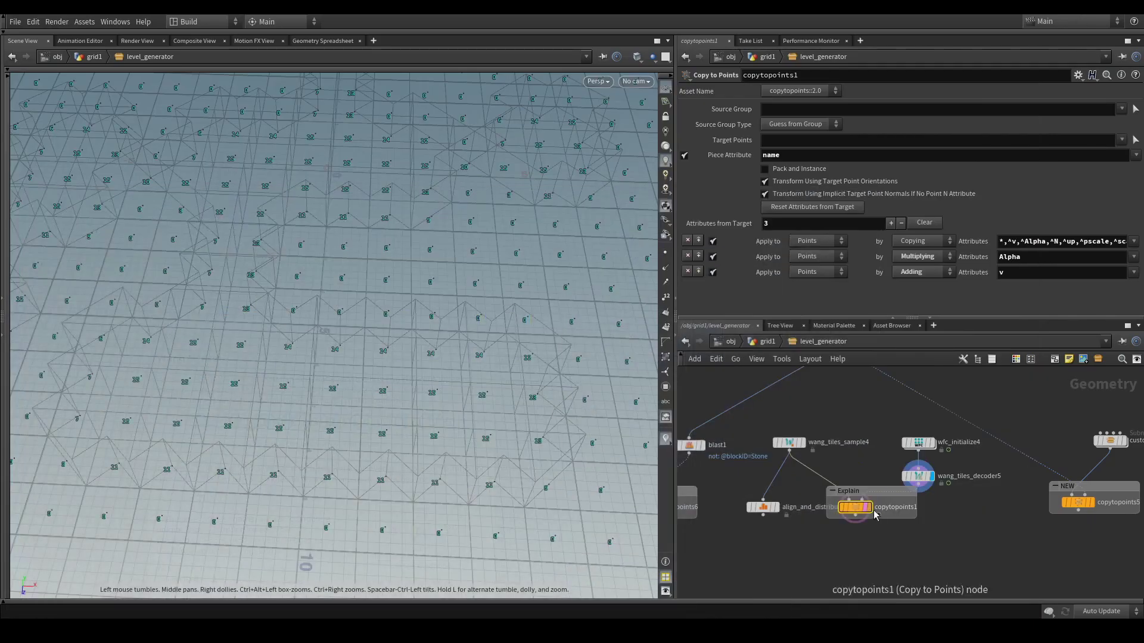
Display copytopoints1's tiles framed, with point numbers hidden and the Explain box moved lower
{"action": "left_click", "coordinate": [874, 520]}
{"action": "key", "text": "h"}
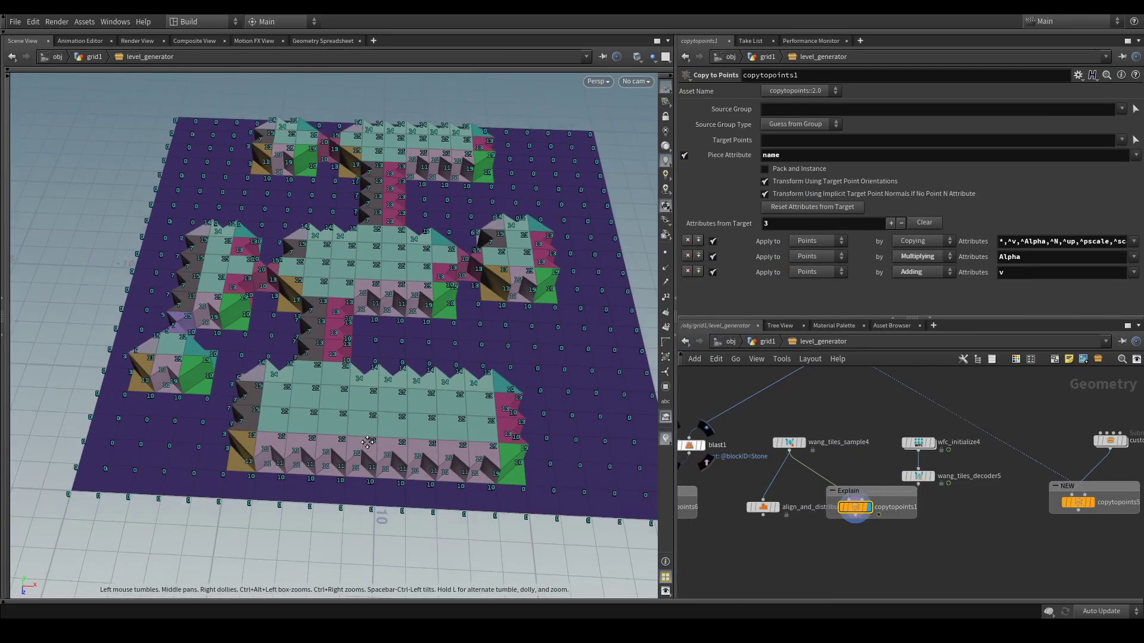
{"action": "mouse_move", "coordinate": [791, 431]}
{"action": "scroll", "coordinate": [401, 434], "scroll_direction": "up", "scroll_amount": 3}
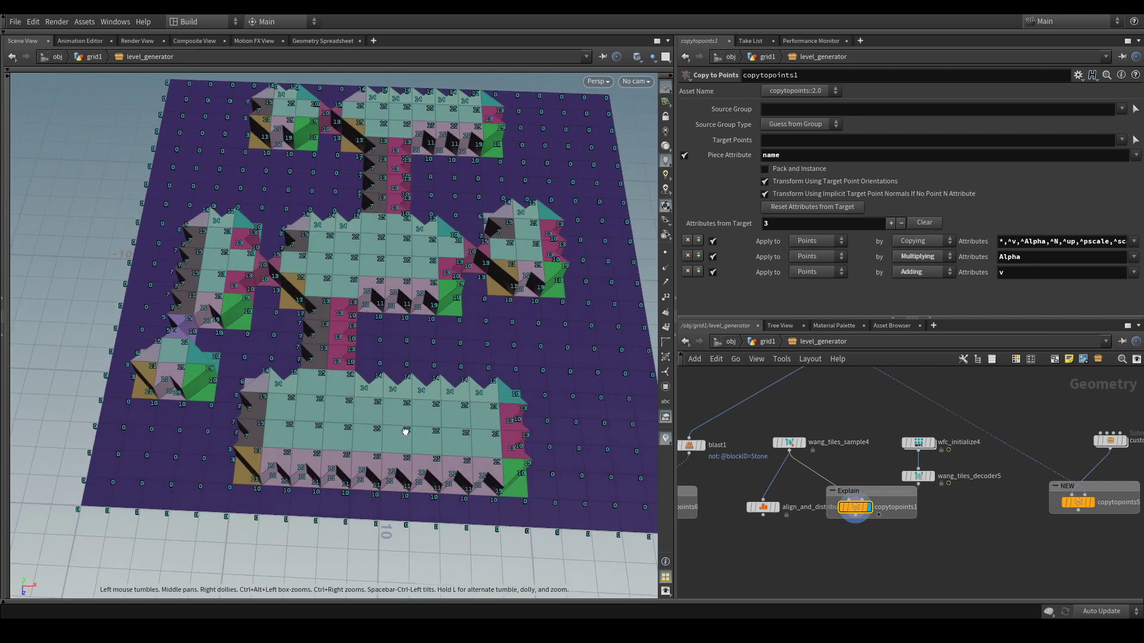
{"action": "scroll", "coordinate": [417, 464], "scroll_direction": "up", "scroll_amount": 5}
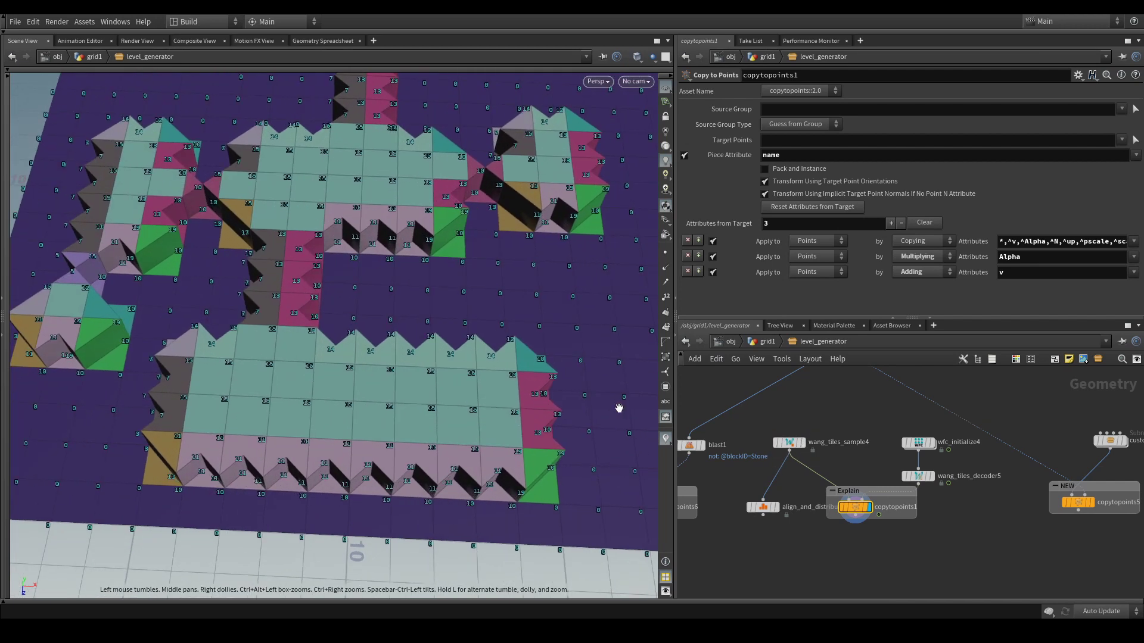
{"action": "left_click", "coordinate": [665, 442]}
{"action": "left_click_drag", "start_coordinate": [900, 554], "coordinate": [836, 532]}
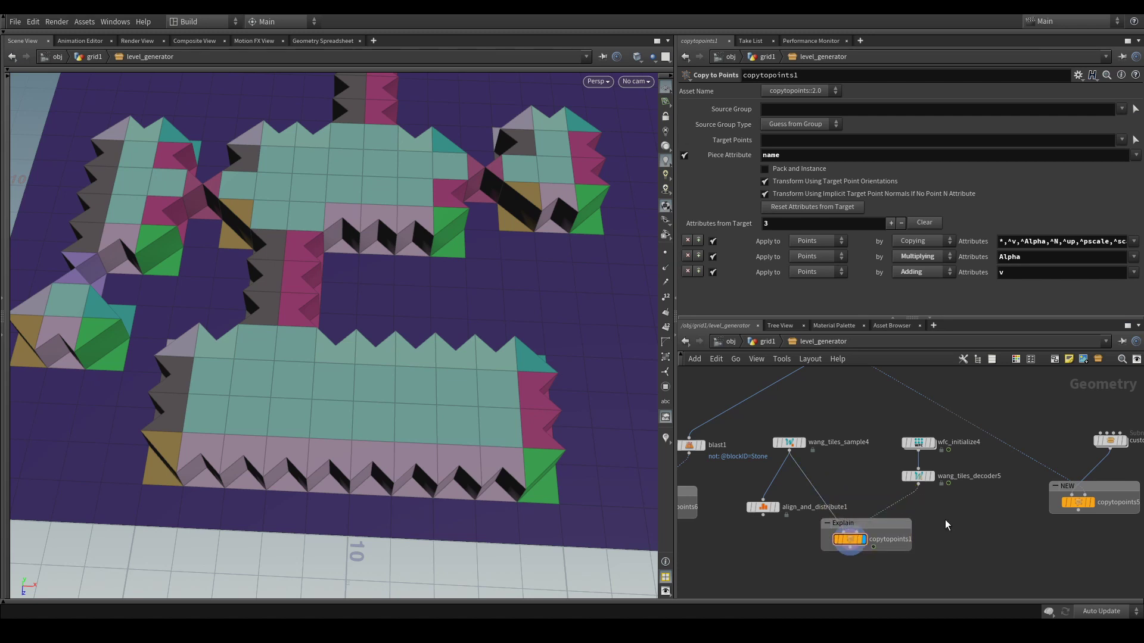
{"action": "key", "text": "Tab"}
Insert an Attribute Wrangle between wfc_initialize4 and wang_tiles_decoder5
{"action": "type", "text": "wra"}
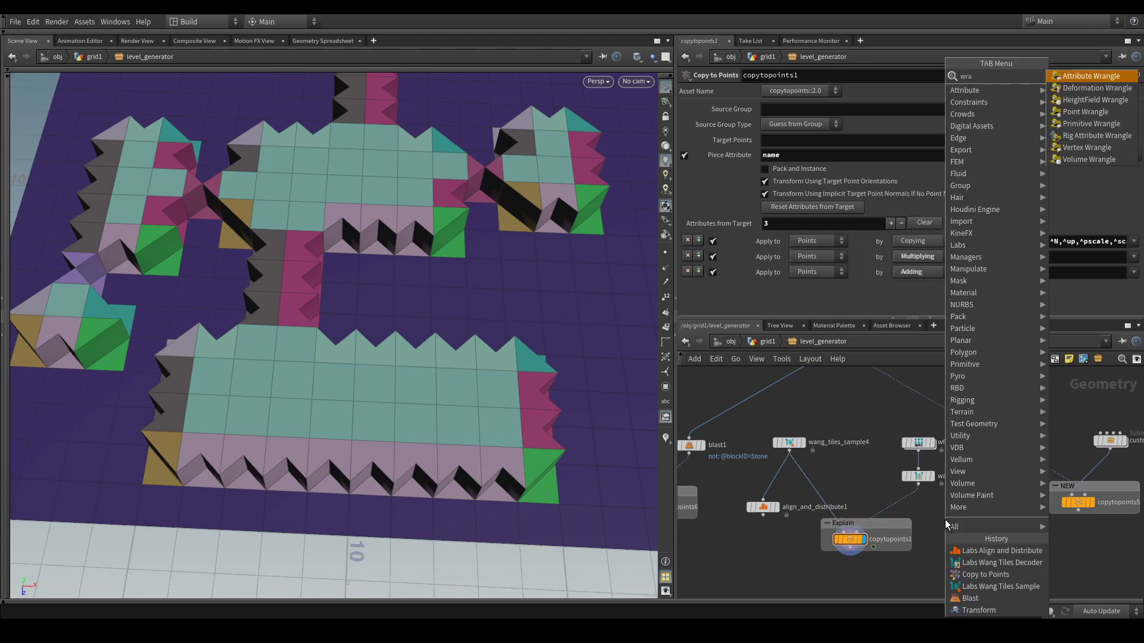
{"action": "key", "text": "Return"}
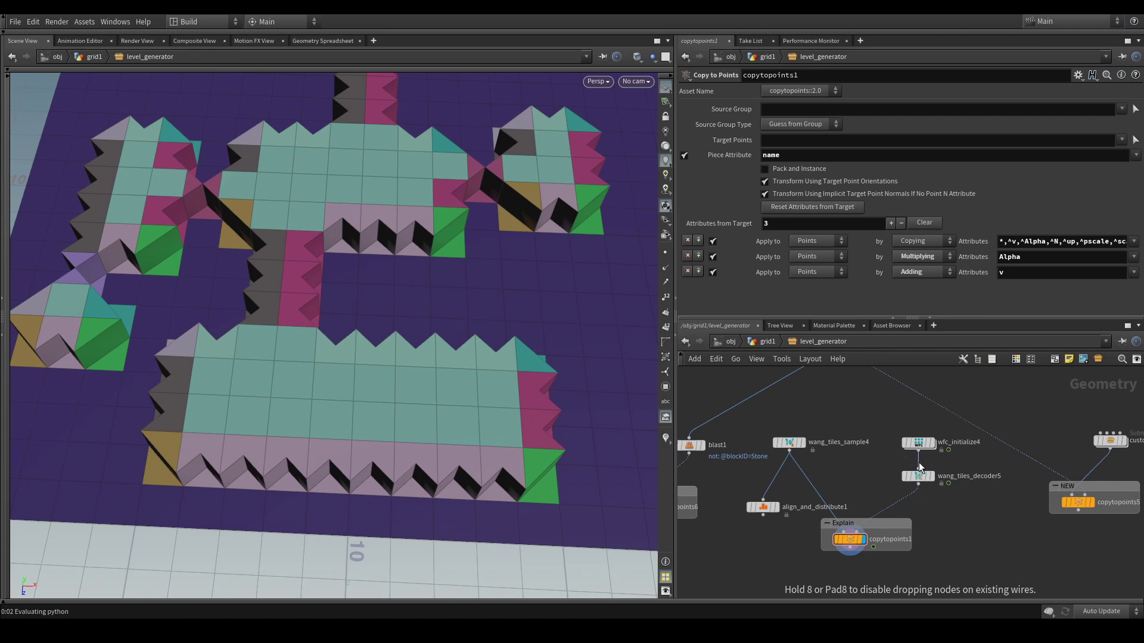
{"action": "left_click", "coordinate": [922, 471]}
Set the wrangle's VEXpression to v@Cd = 0; and start picking its Group points
{"action": "left_click", "coordinate": [791, 203]}
{"action": "type", "text": "v@Cd"}
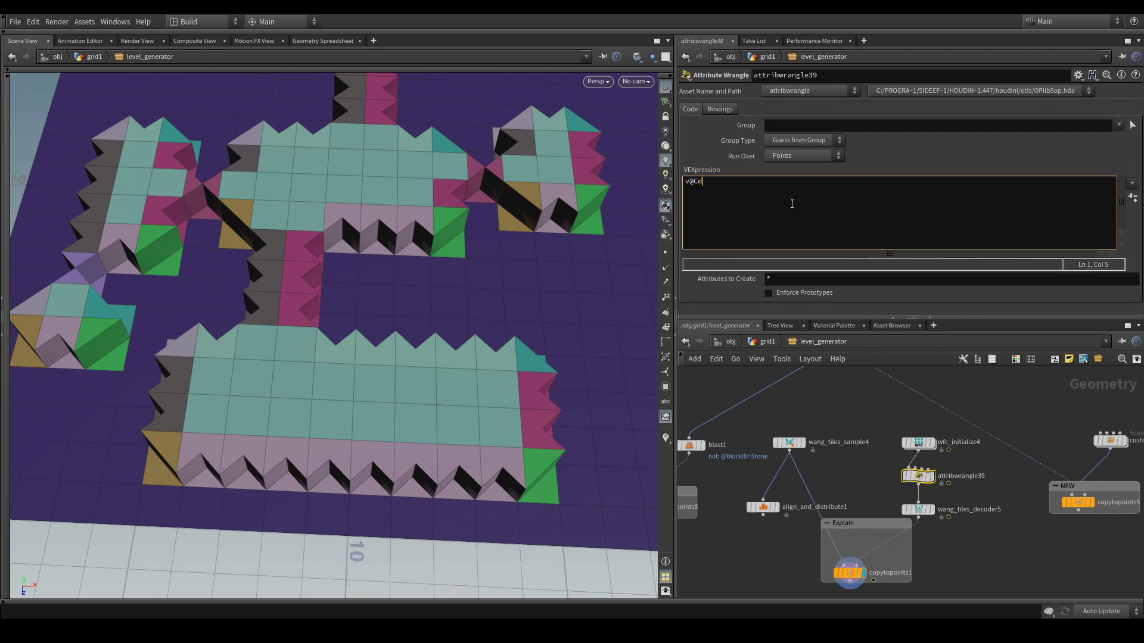
{"action": "type", "text": " = 0;"}
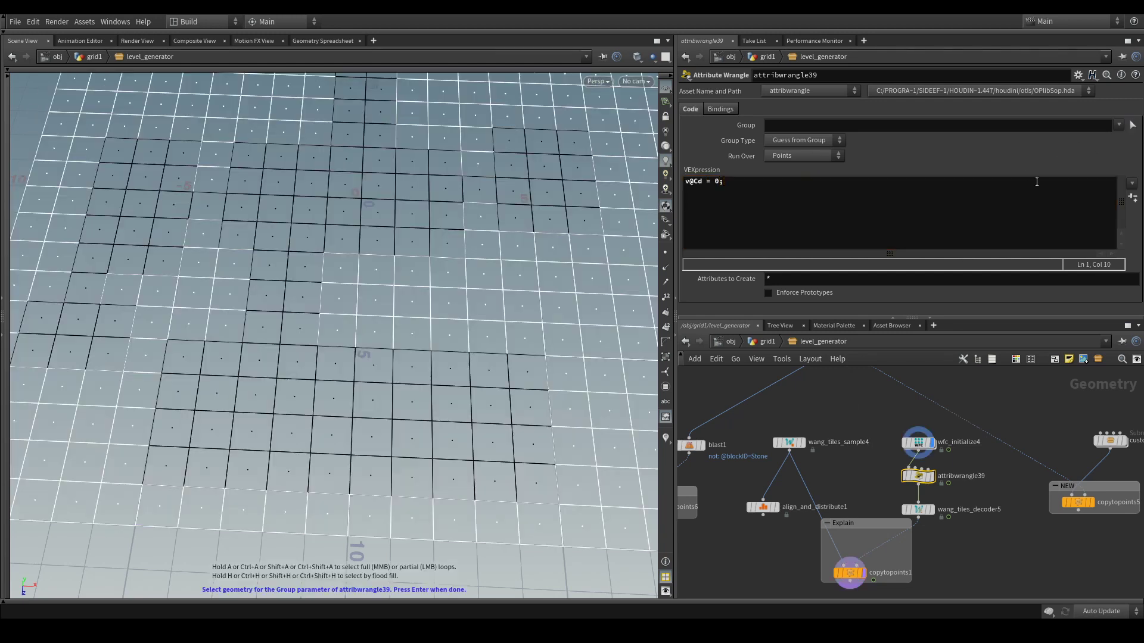
{"action": "left_click_drag", "start_coordinate": [485, 379], "coordinate": [433, 433]}
{"action": "key", "text": "Return"}
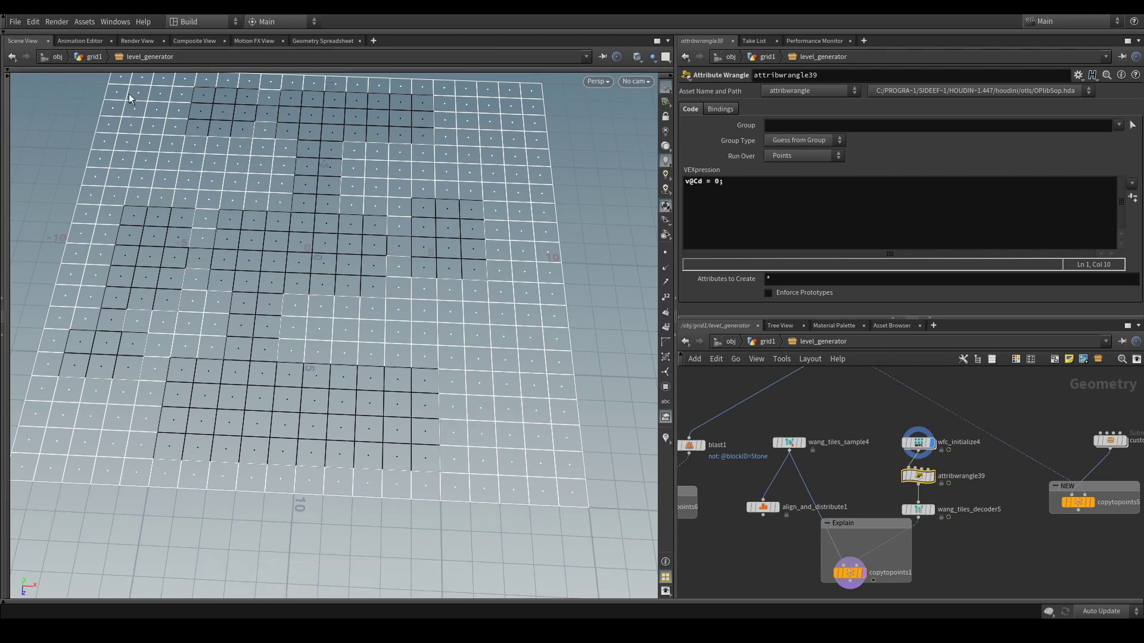
{"action": "key", "text": "s"}
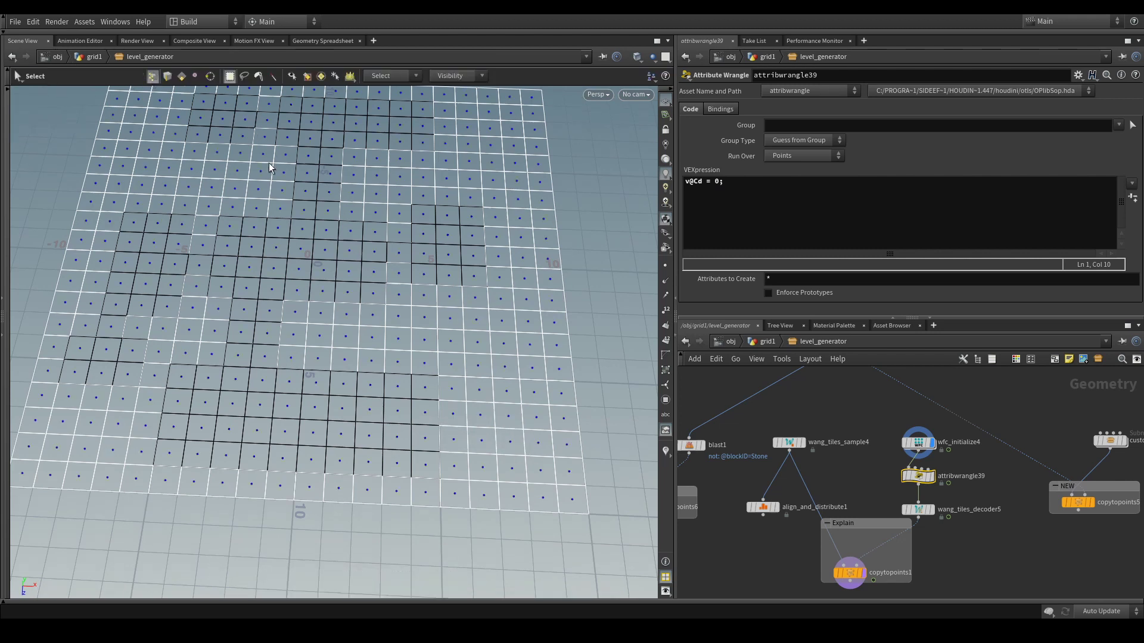
{"action": "left_click_drag", "start_coordinate": [438, 434], "coordinate": [521, 459]}
{"action": "key", "text": "Return"}
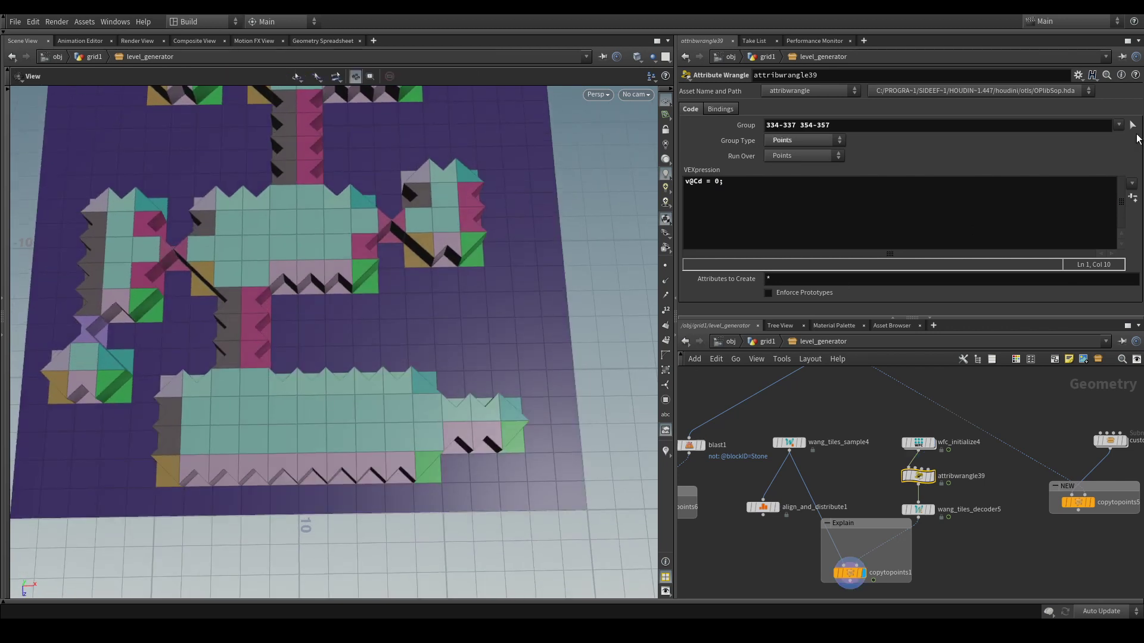
{"action": "left_click", "coordinate": [1132, 125]}
{"action": "left_click_drag", "start_coordinate": [484, 352], "coordinate": [471, 411]}
{"action": "key", "text": "Return"}
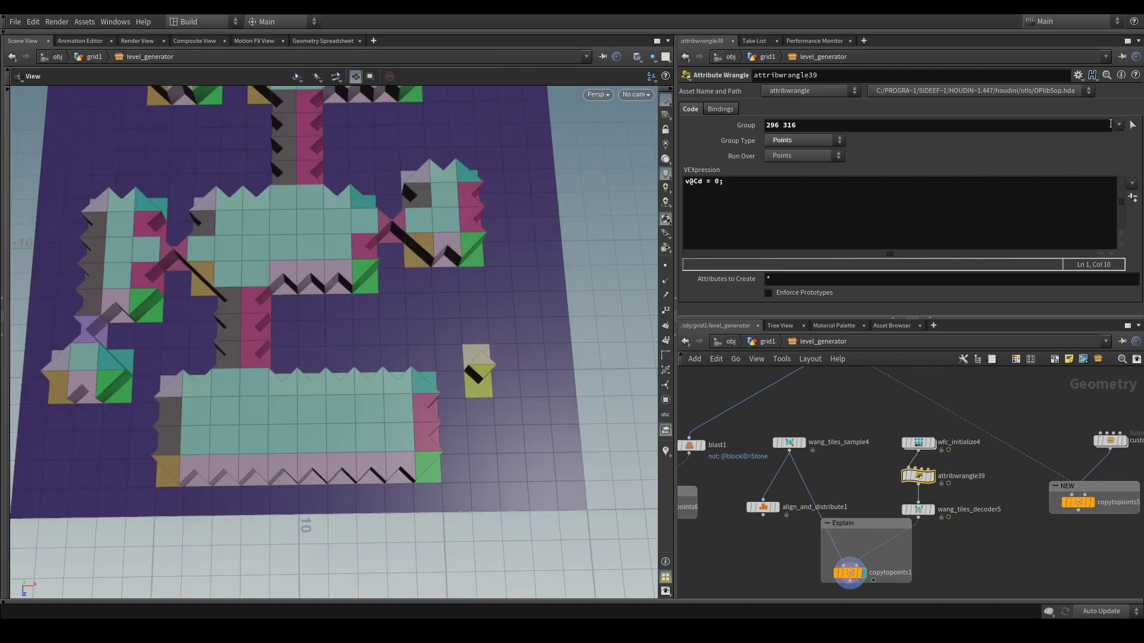
{"action": "left_click", "coordinate": [1133, 125]}
{"action": "left_click_drag", "start_coordinate": [441, 414], "coordinate": [484, 445], "text": "shift"}
{"action": "key", "text": "Return"}
{"action": "key", "text": "h"}
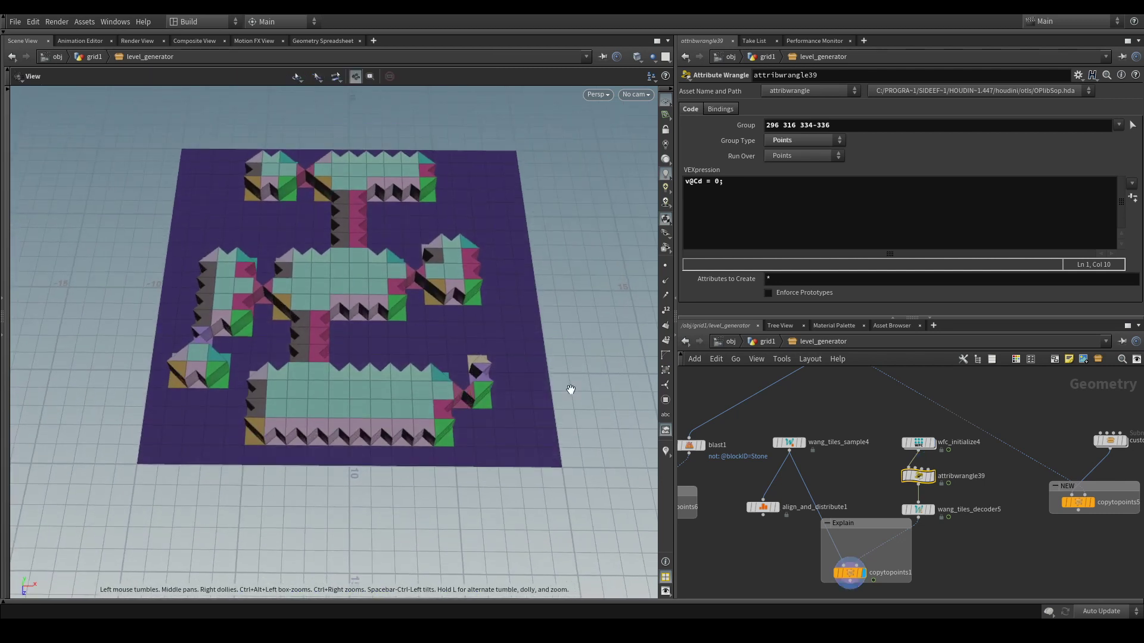
{"action": "middle_click_drag", "start_coordinate": [1019, 522], "coordinate": [905, 523]}
{"action": "scroll", "coordinate": [1006, 476], "scroll_direction": "up", "scroll_amount": 3}
Move align_and_distribute1 beside copytopoints5 and wire the custom subnetwork into it
{"action": "left_click", "coordinate": [1008, 451]}
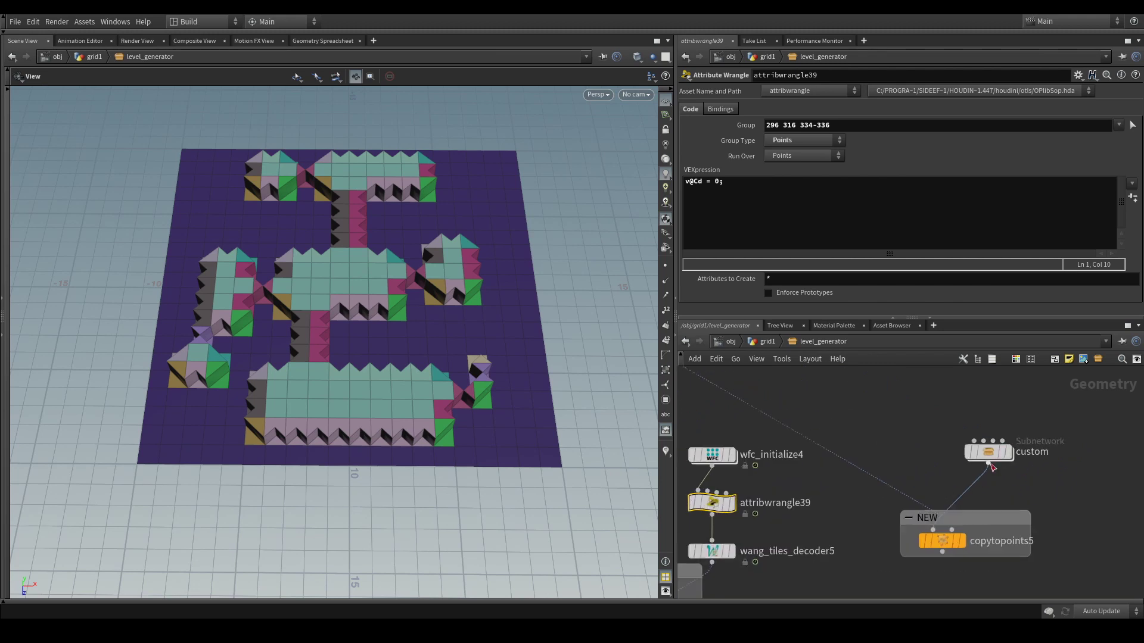
{"action": "scroll", "coordinate": [1027, 492], "scroll_direction": "down", "scroll_amount": 5}
{"action": "left_click_drag", "start_coordinate": [761, 524], "coordinate": [1049, 516]}
{"action": "scroll", "coordinate": [1008, 489], "scroll_direction": "up", "scroll_amount": 3}
{"action": "middle_click_drag", "start_coordinate": [1007, 485], "coordinate": [858, 474]}
{"action": "left_click", "coordinate": [832, 471]}
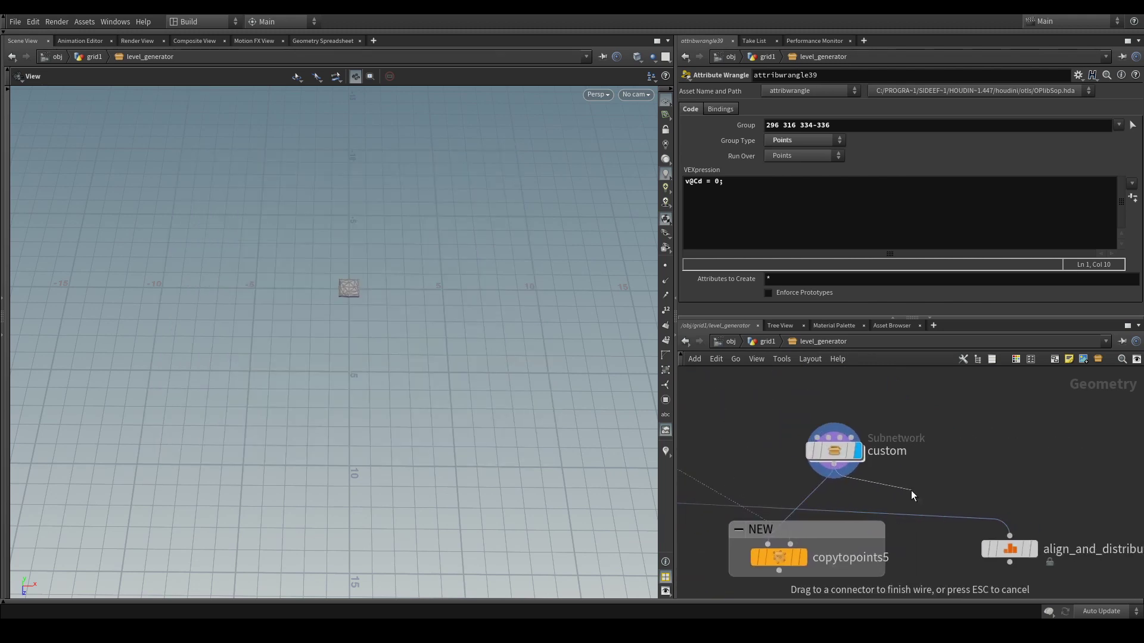
{"action": "left_click", "coordinate": [1009, 536]}
Display align_and_distribute1's grid of 15 rock tiles and orbit around it
{"action": "left_click", "coordinate": [1037, 551]}
{"action": "left_click", "coordinate": [1015, 549]}
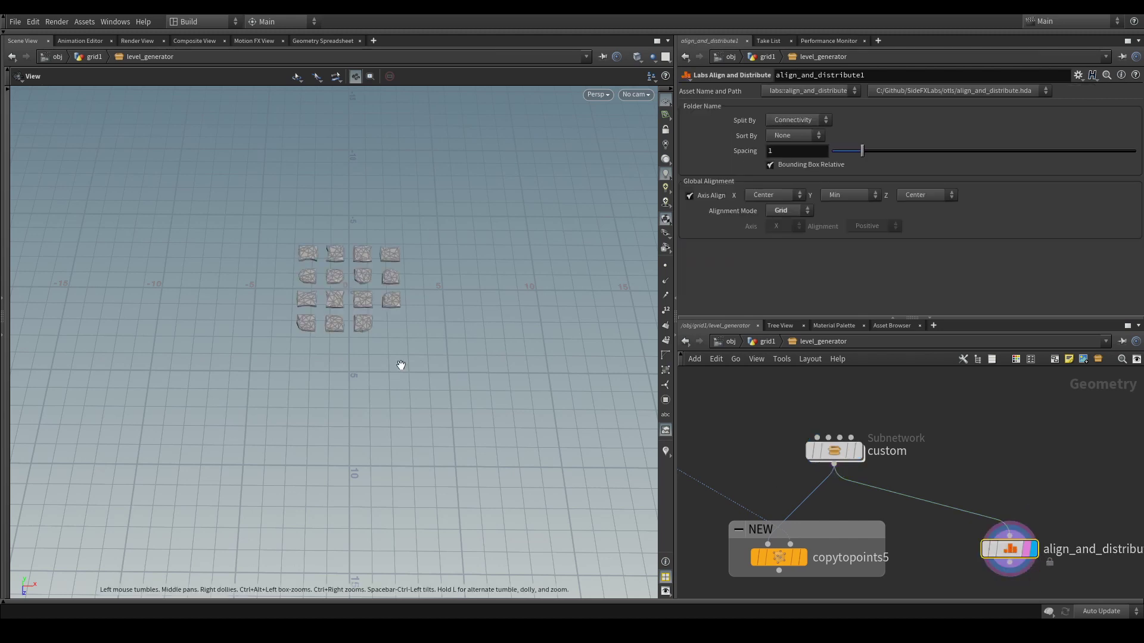
{"action": "scroll", "coordinate": [462, 383], "scroll_direction": "up", "scroll_amount": 4}
{"action": "left_click_drag", "start_coordinate": [417, 281], "coordinate": [426, 266]}
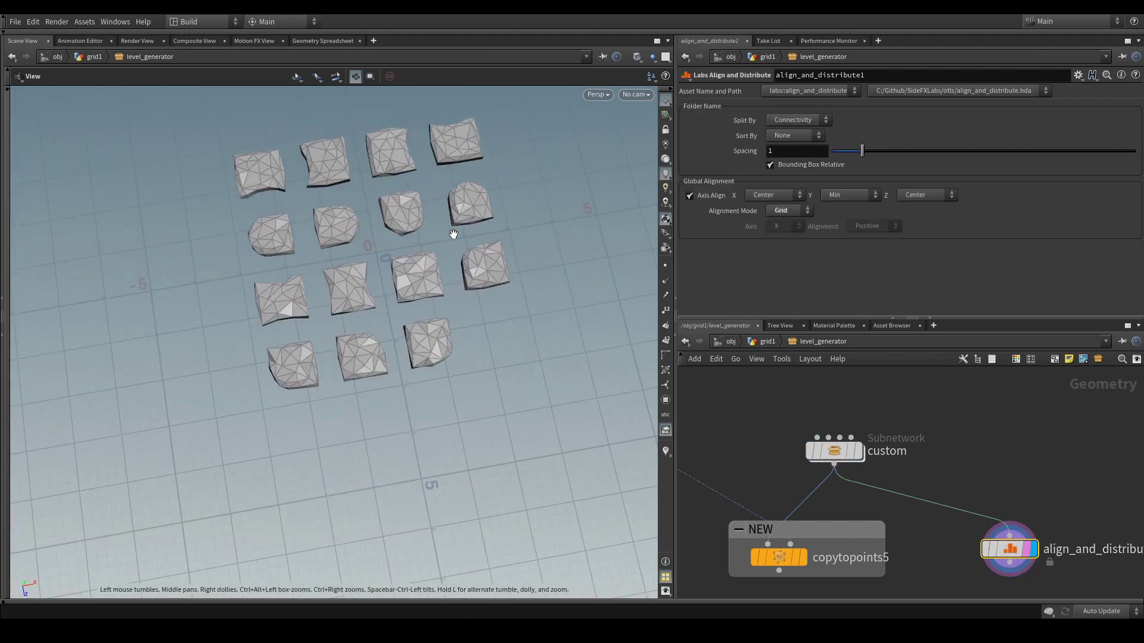
{"action": "left_click_drag", "start_coordinate": [447, 304], "coordinate": [464, 295]}
{"action": "scroll", "coordinate": [791, 460], "scroll_direction": "down", "scroll_amount": 5}
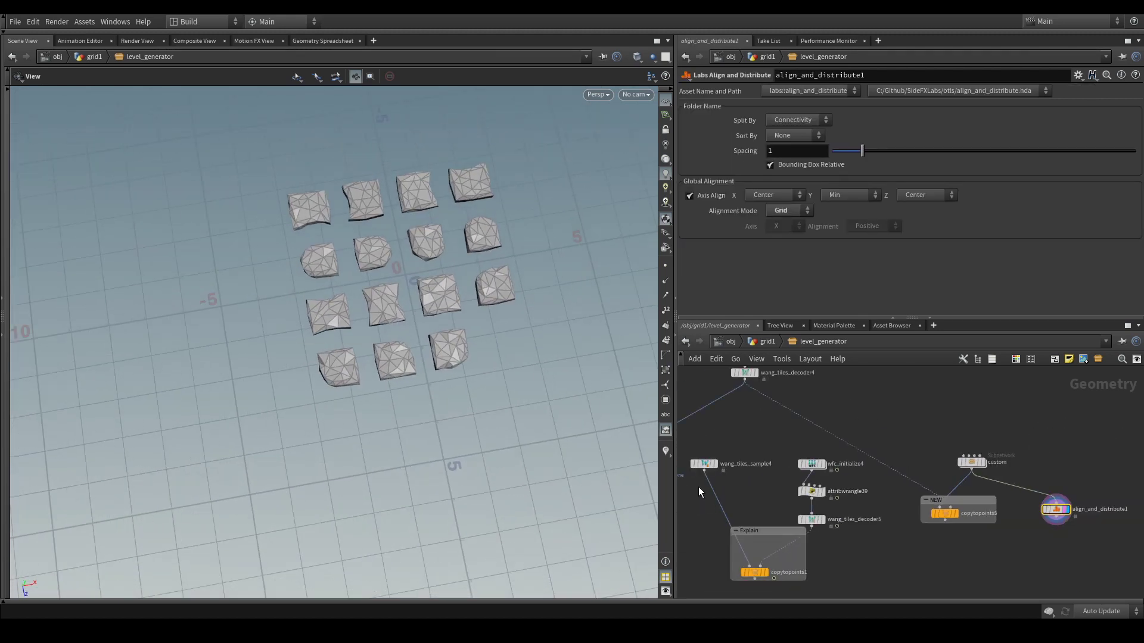
Rewire wang_tiles_sample4 and custom into align_and_distribute1, then display copytopoints5
{"action": "left_click", "coordinate": [712, 465]}
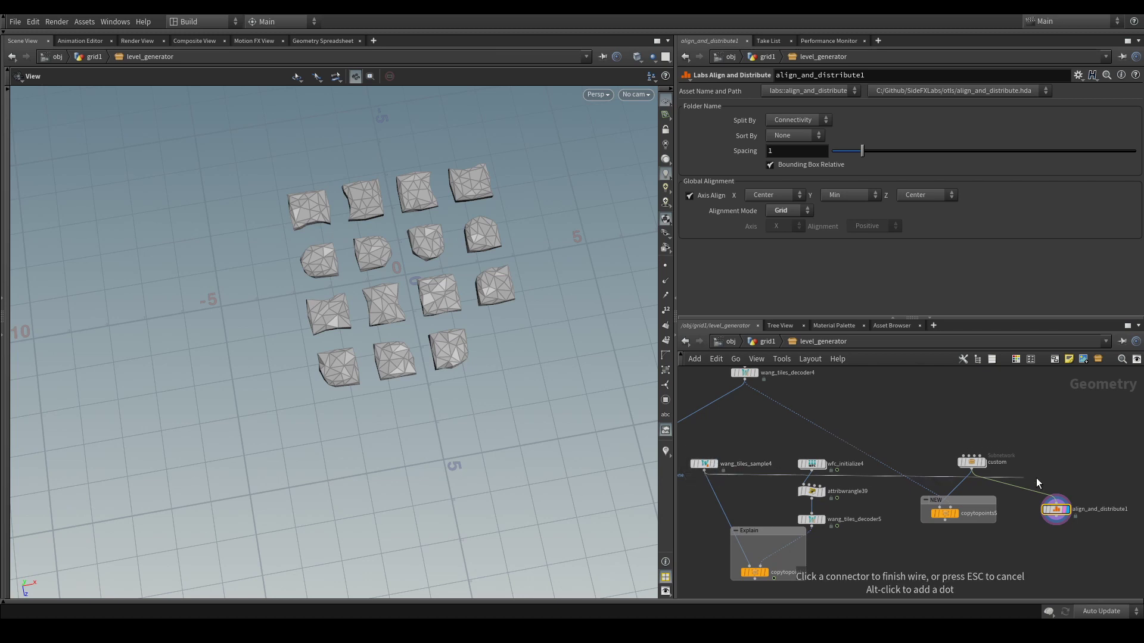
{"action": "left_click", "coordinate": [1066, 498]}
{"action": "left_click", "coordinate": [972, 470]}
{"action": "left_click", "coordinate": [1055, 502]}
{"action": "left_click_drag", "start_coordinate": [1056, 509], "coordinate": [1046, 496]}
{"action": "left_click", "coordinate": [960, 526]}
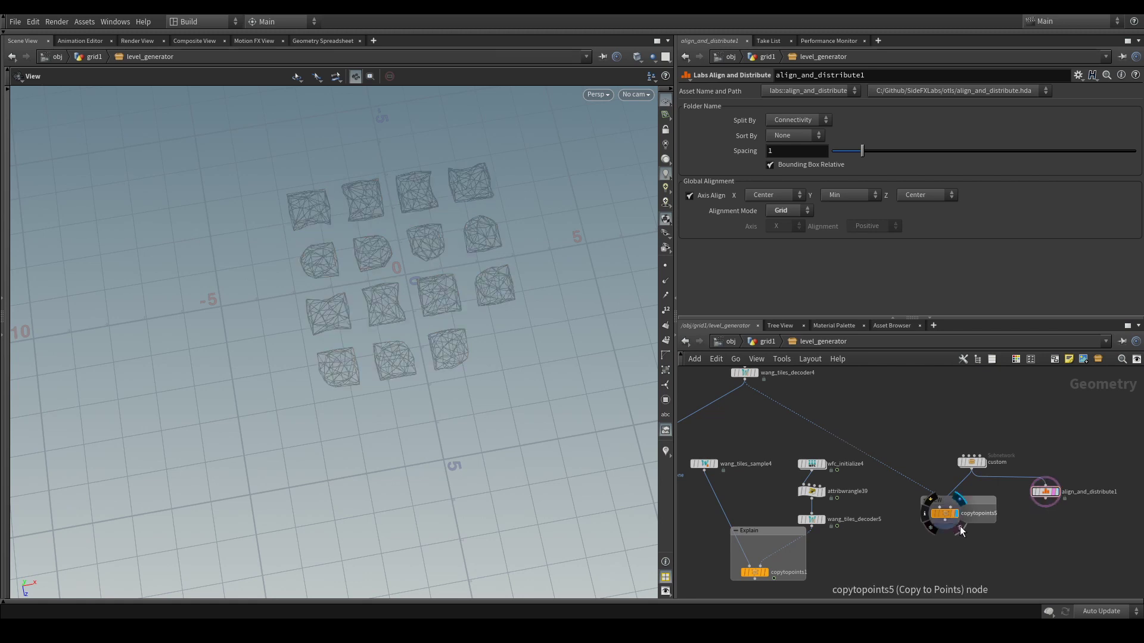
Display copytopoints5's output and frame the copied rocky tile islands in the viewport
{"action": "left_click", "coordinate": [942, 512]}
{"action": "scroll", "coordinate": [268, 492], "scroll_direction": "down", "scroll_amount": 5}
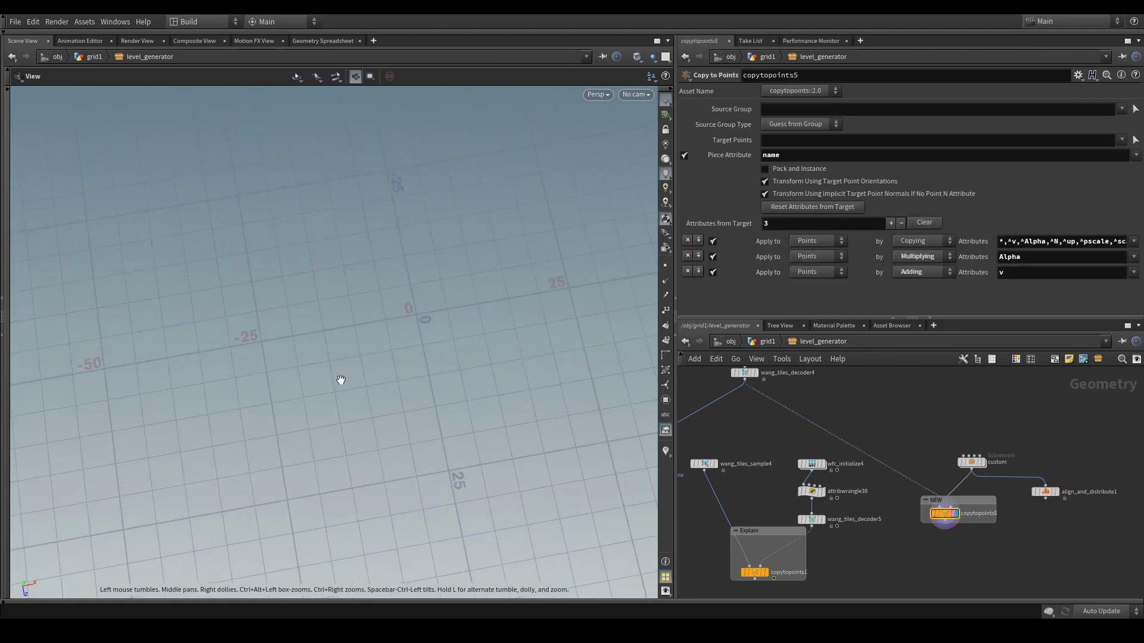
{"action": "key", "text": "f"}
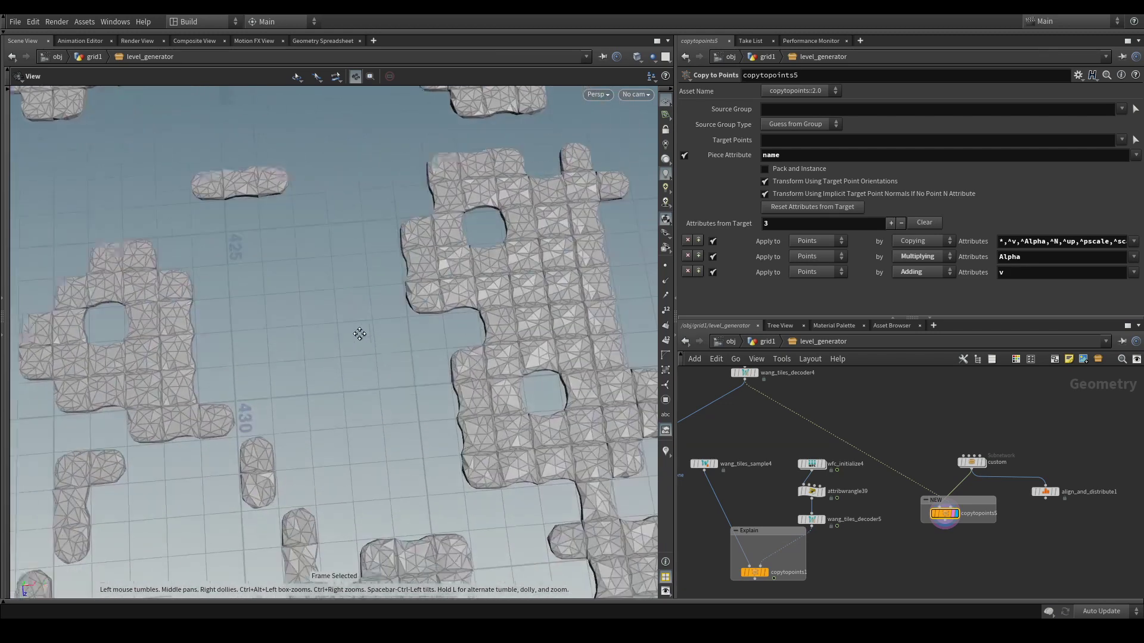
{"action": "scroll", "coordinate": [401, 413], "scroll_direction": "down", "scroll_amount": 5}
Tilt and zoom the view to inspect the assembled island layouts across the grid
{"action": "left_click_drag", "start_coordinate": [401, 413], "coordinate": [400, 375]}
{"action": "scroll", "coordinate": [467, 401], "scroll_direction": "up", "scroll_amount": 8}
{"action": "scroll", "coordinate": [487, 370], "scroll_direction": "down", "scroll_amount": 5}
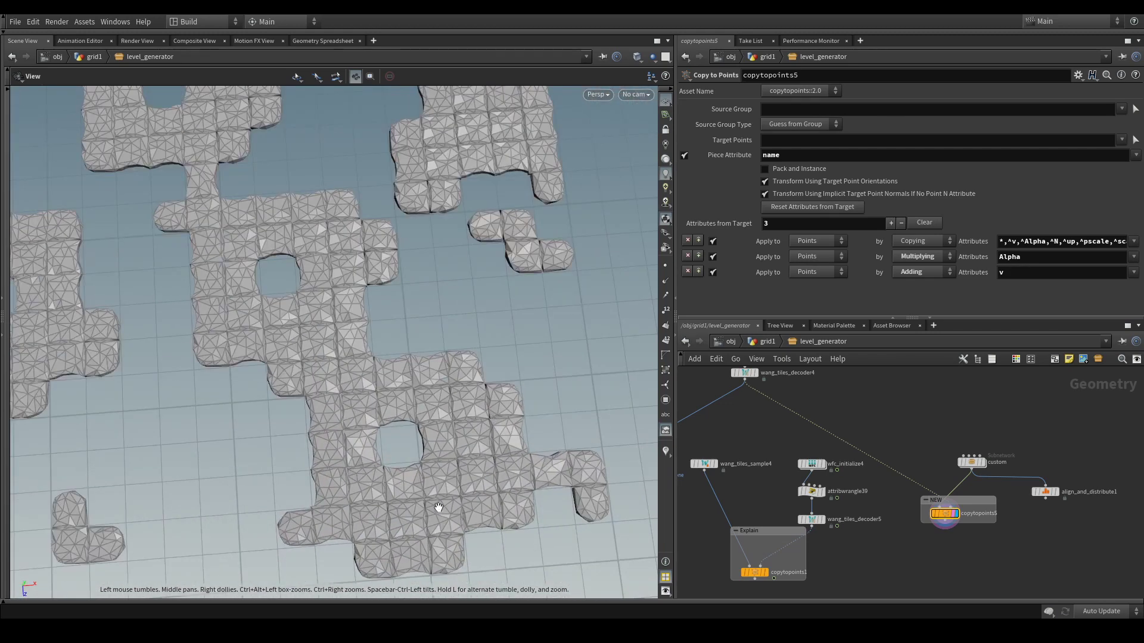
{"action": "scroll", "coordinate": [442, 407], "scroll_direction": "up", "scroll_amount": 4}
{"action": "scroll", "coordinate": [441, 407], "scroll_direction": "down", "scroll_amount": 5}
{"action": "scroll", "coordinate": [404, 435], "scroll_direction": "up", "scroll_amount": 2}
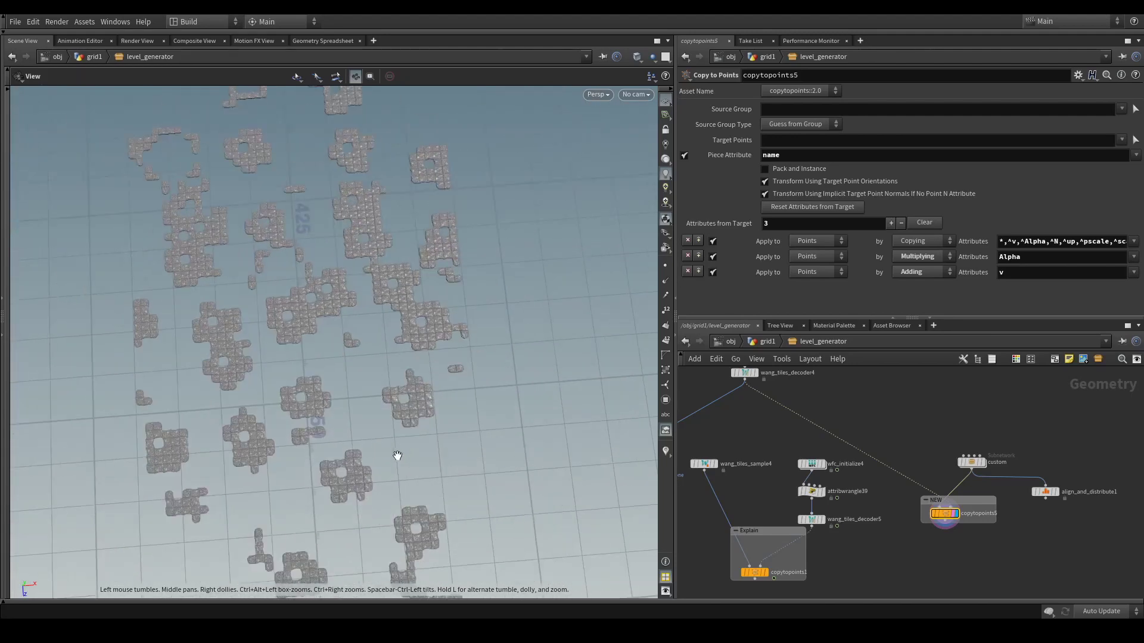
{"action": "scroll", "coordinate": [309, 492], "scroll_direction": "up", "scroll_amount": 5}
{"action": "scroll", "coordinate": [375, 437], "scroll_direction": "down", "scroll_amount": 4}
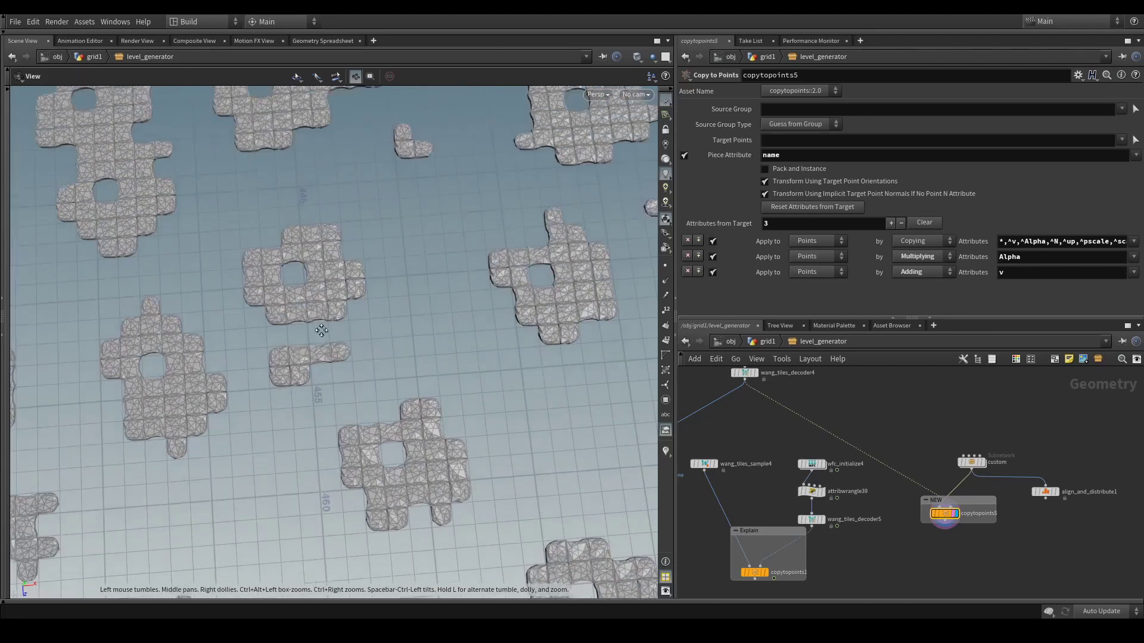
{"action": "scroll", "coordinate": [363, 430], "scroll_direction": "up", "scroll_amount": 3}
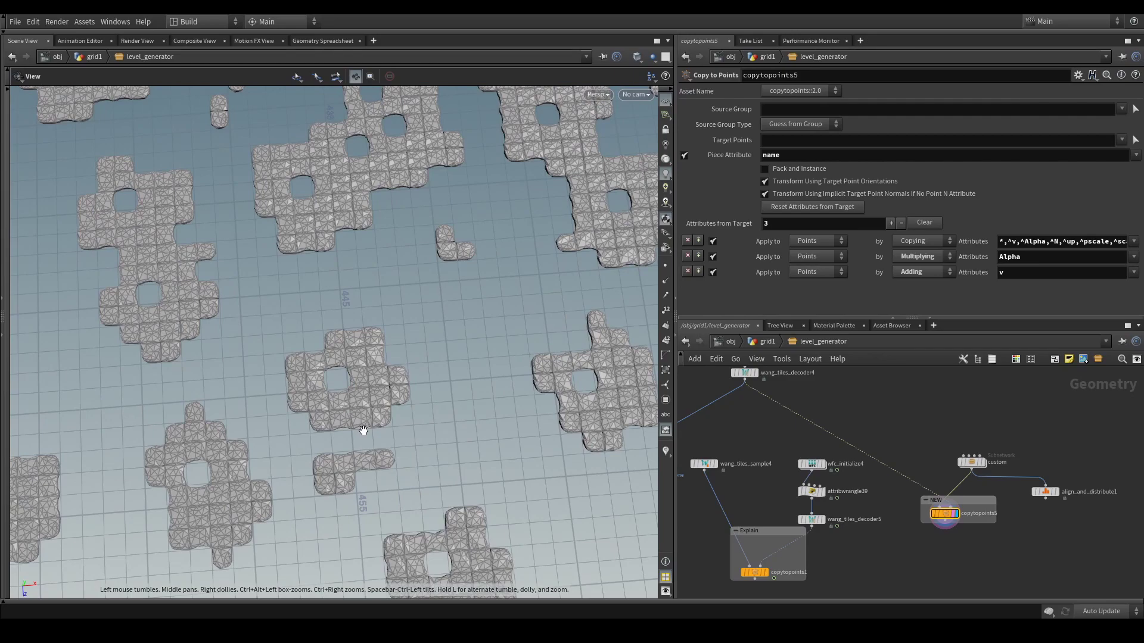